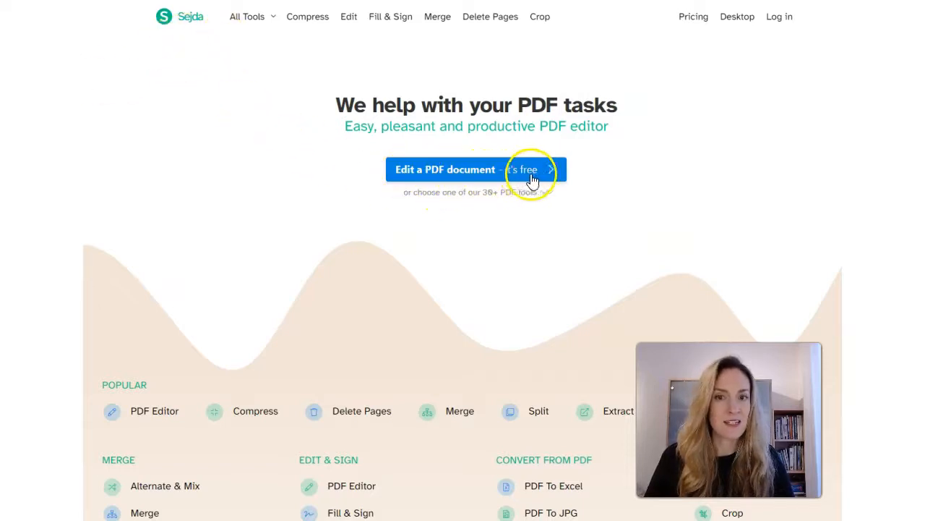
Open the online PDF editor and upload the file "The Grass is always Greener" from the computer.
left_click(449, 173)
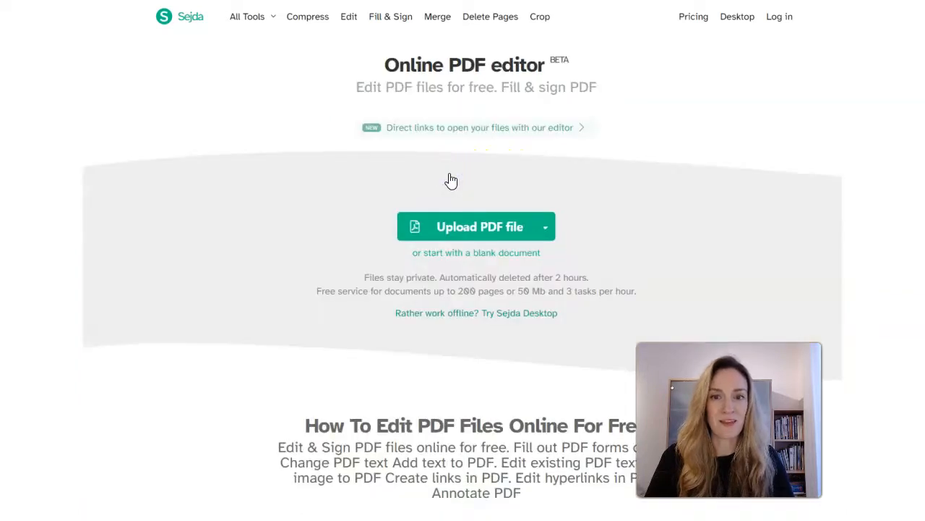
left_click(546, 230)
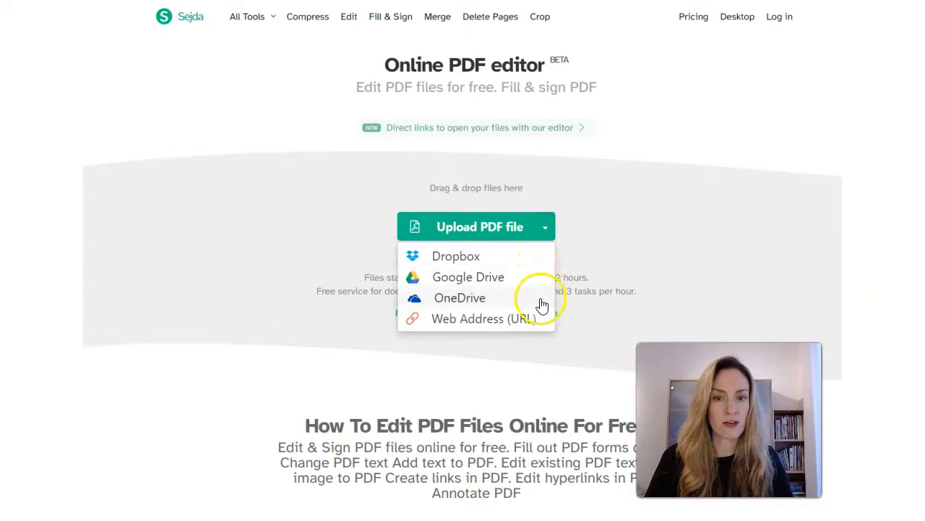
left_click(626, 259)
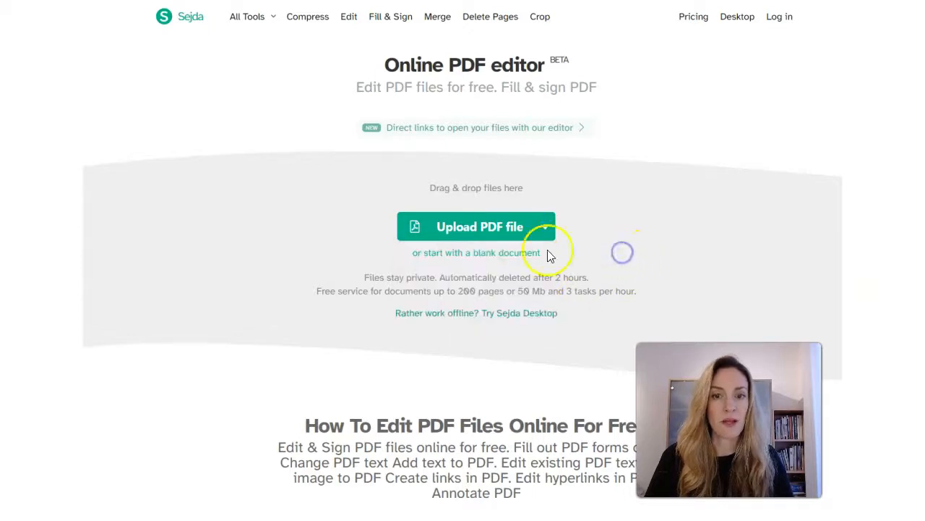
left_click(471, 230)
left_click(160, 184)
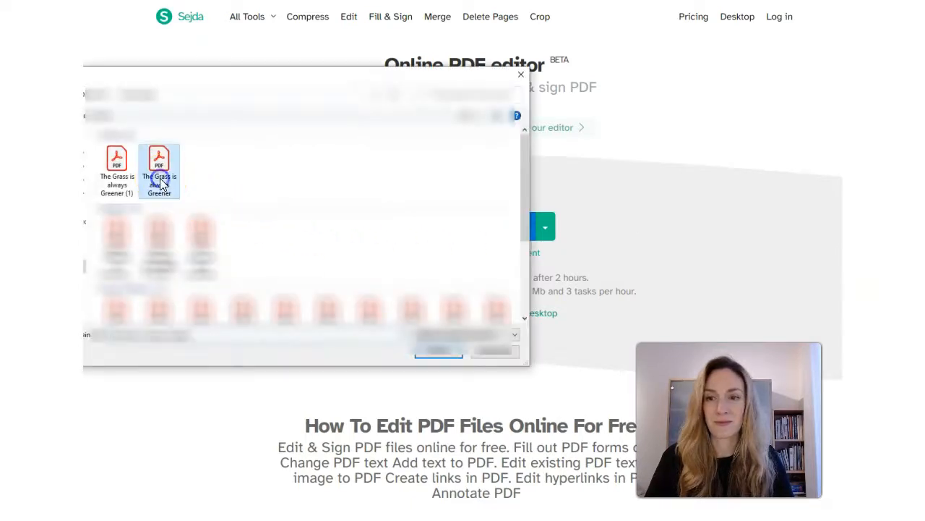
left_click(436, 352)
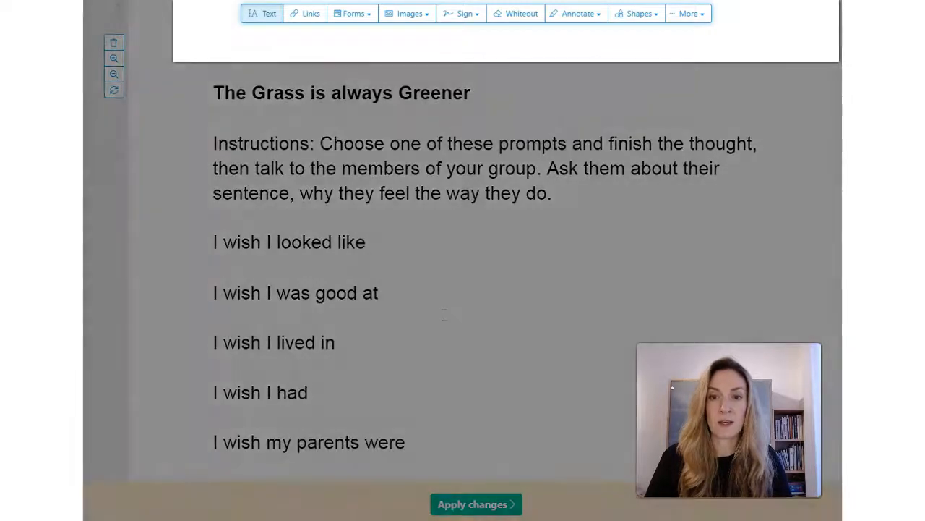
Place a new text box beside the "I wish I looked like" prompt.
scroll(445, 315, "up", 1)
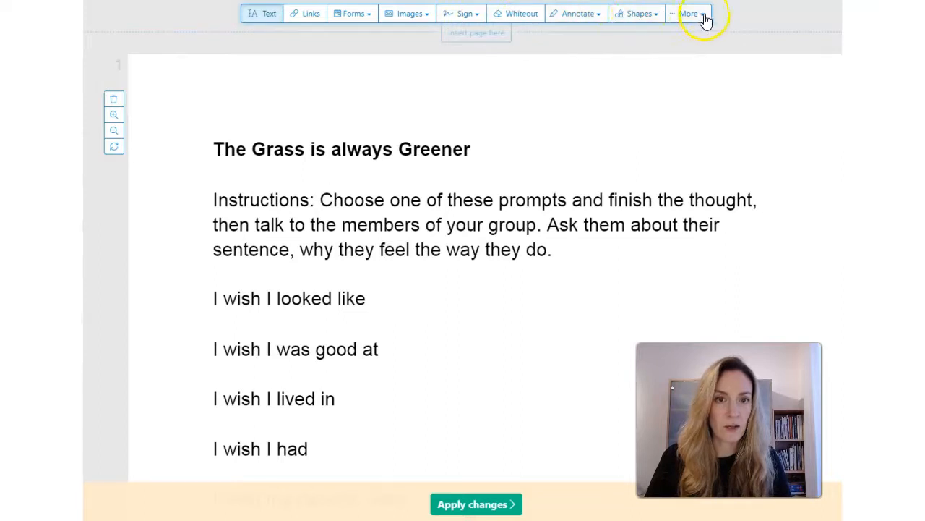
left_click(259, 18)
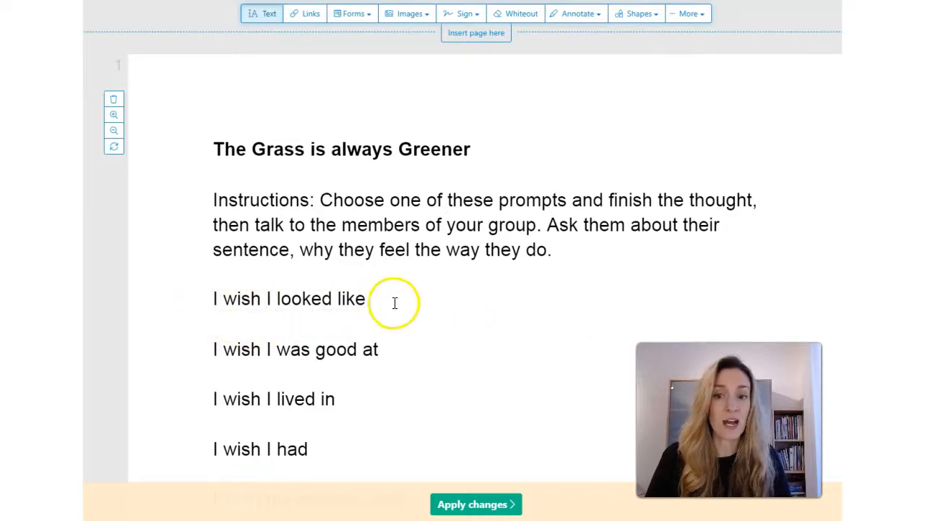
left_click(266, 14)
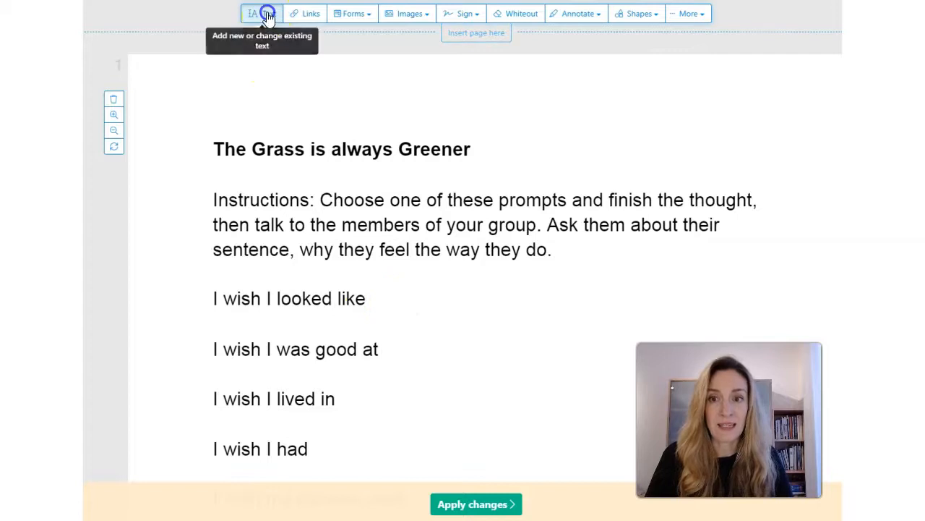
left_click(380, 300)
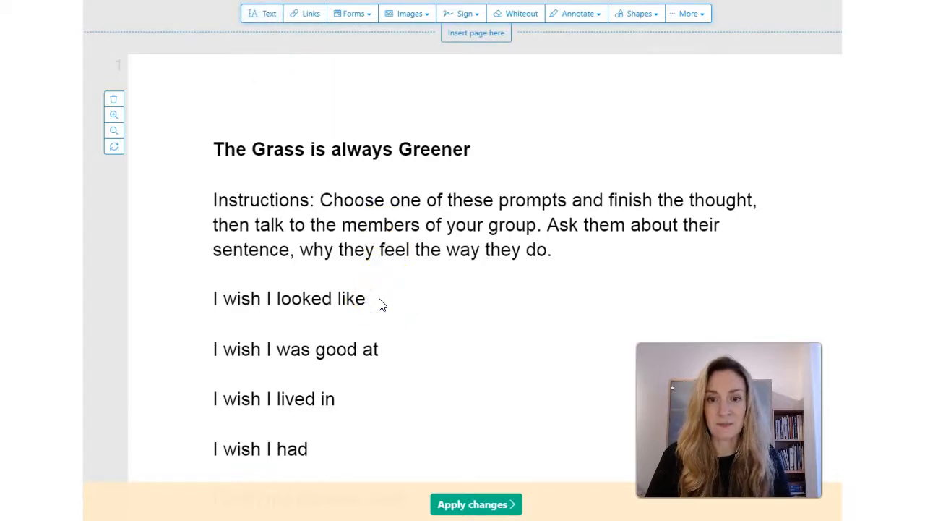
left_click(256, 14)
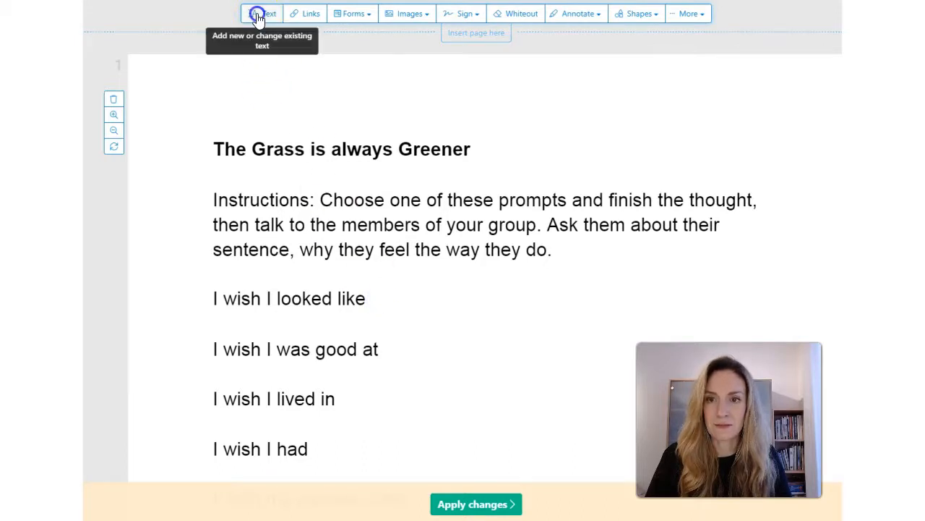
left_click(377, 296)
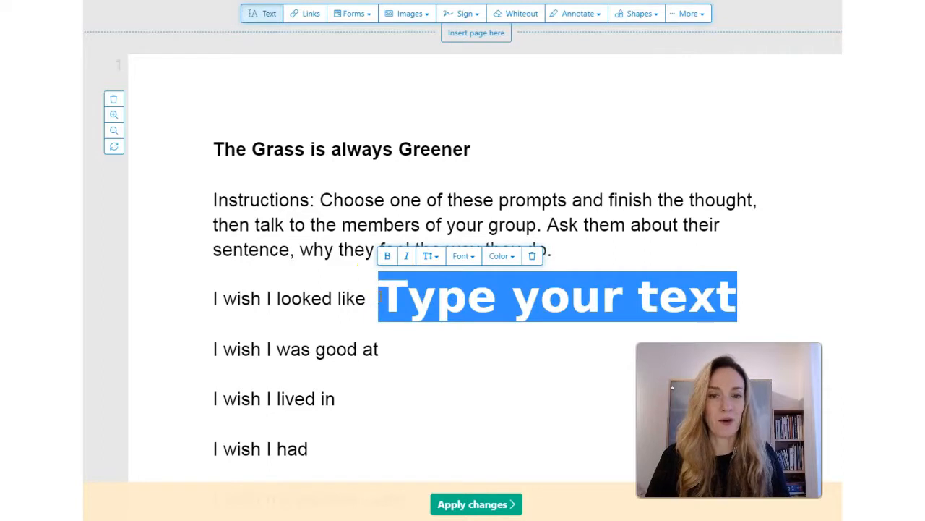
Set the new text box's font size to 18 and turn off bold.
left_click(429, 257)
mouse_move(486, 278)
left_mouse_down()
mouse_move(471, 279)
mouse_move(508, 278)
mouse_move(474, 280)
left_mouse_up()
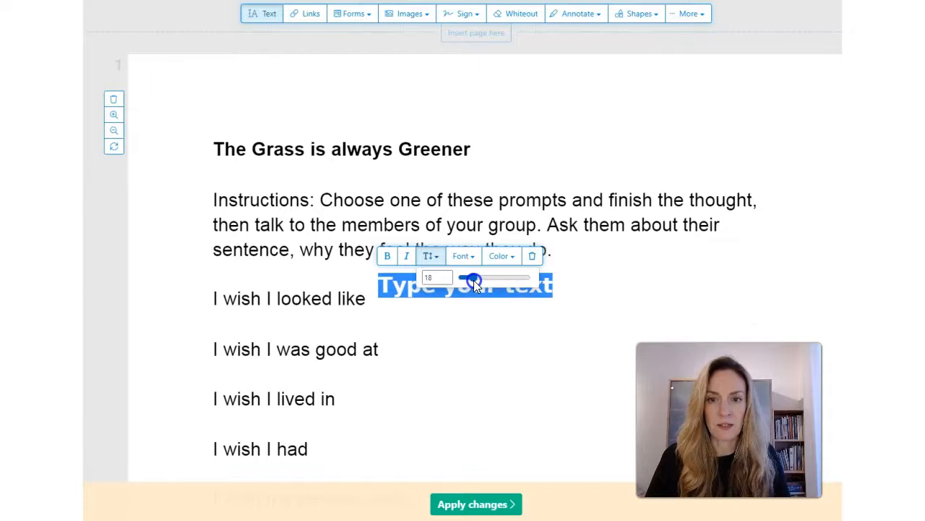
left_click(388, 258)
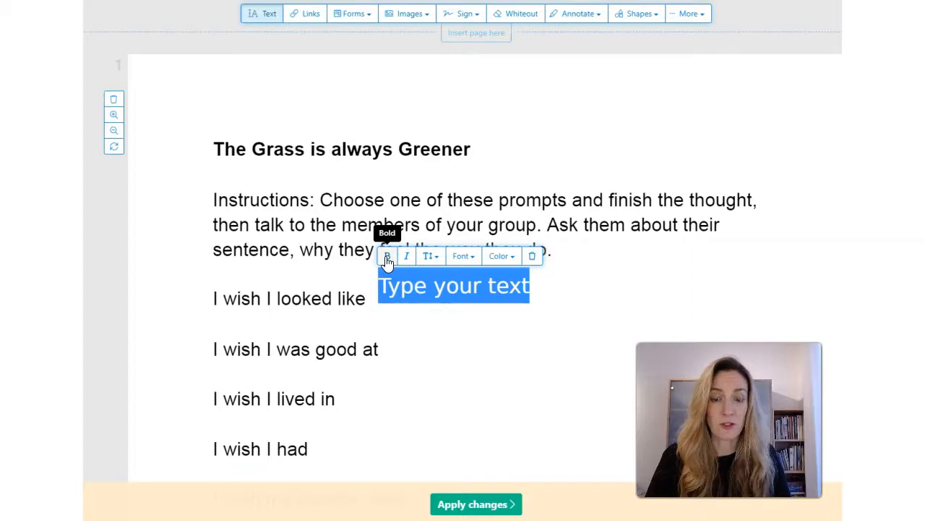
left_click(407, 256)
left_click(407, 257)
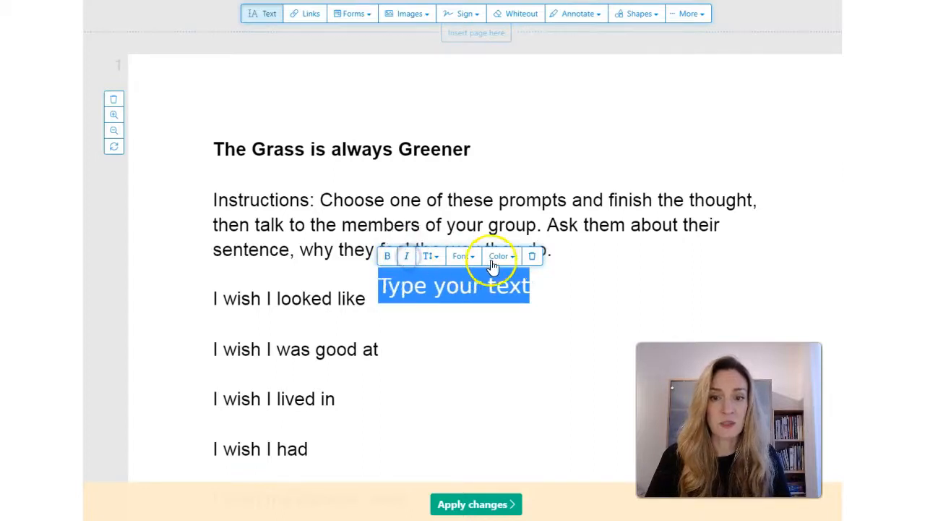
Set the text box's font to Helvetica and its colour to dark blue.
left_click(469, 257)
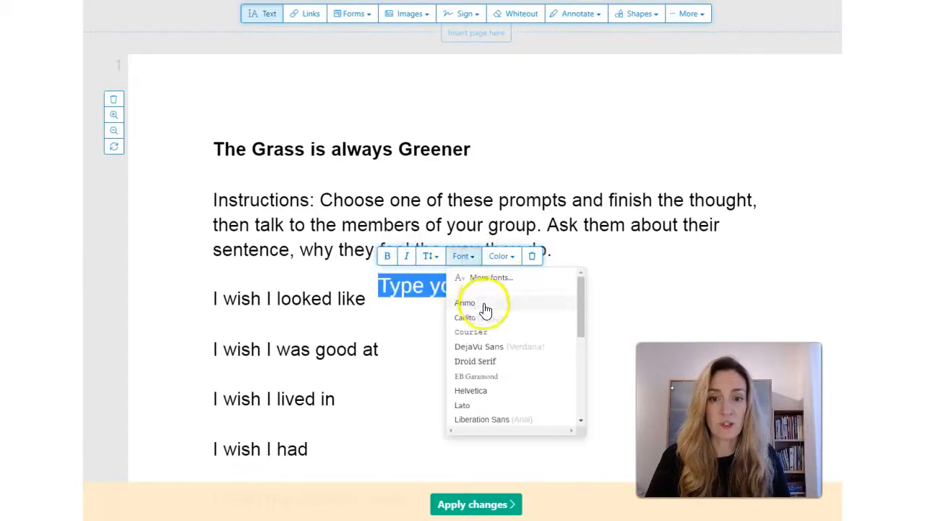
left_click(491, 391)
left_click(502, 254)
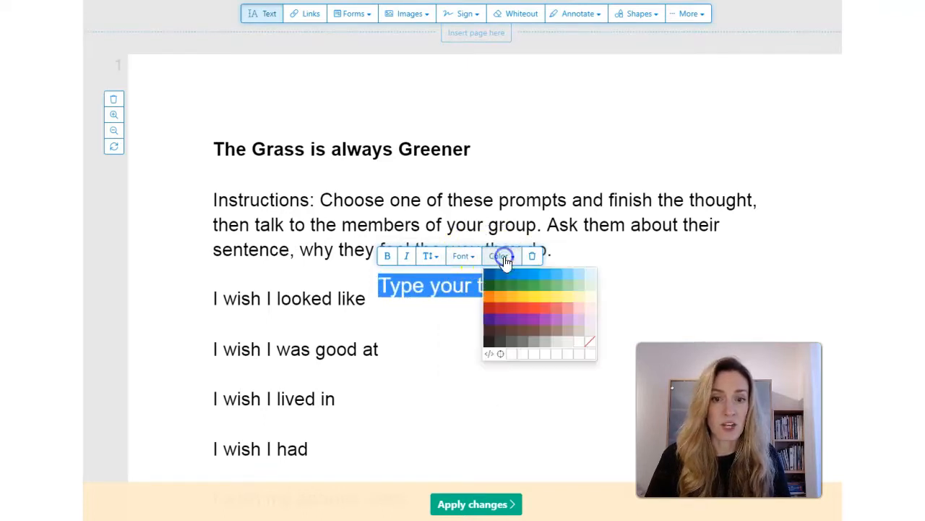
left_click(489, 277)
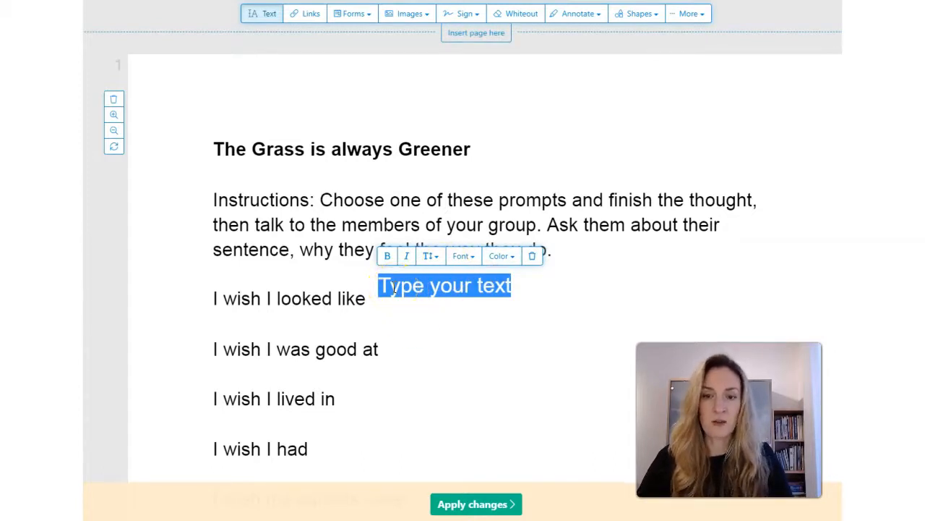
Enter "Grace Kelly." in the text box and move it level with the "I wish I looked like" prompt.
type("Grace Kell")
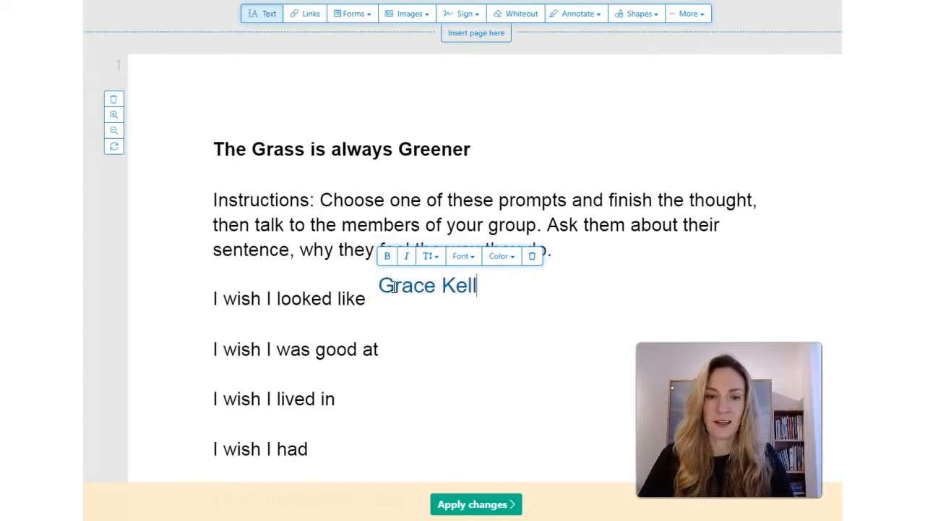
left_click(440, 314)
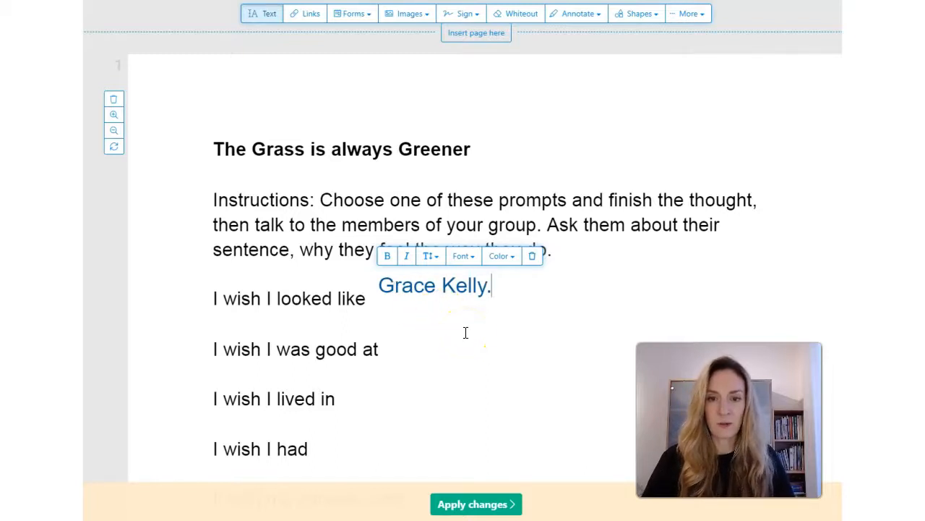
left_click(465, 332)
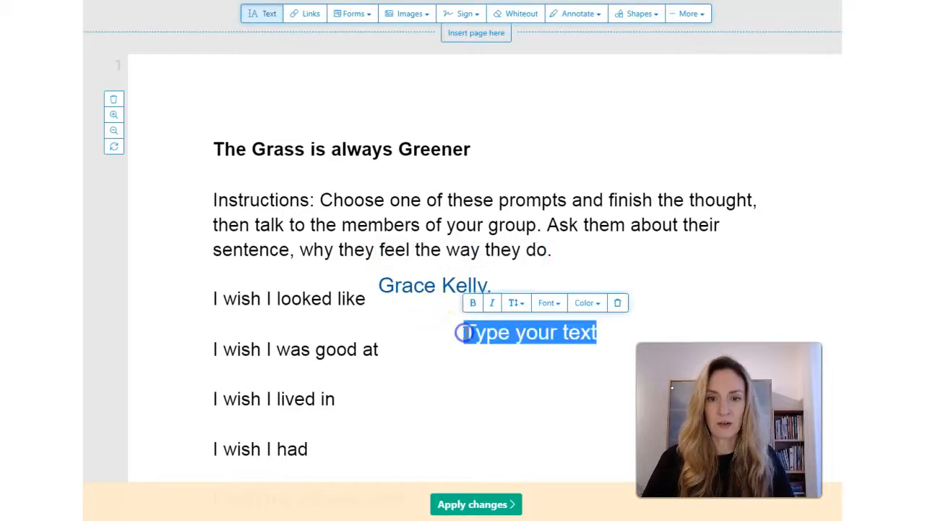
left_click(618, 302)
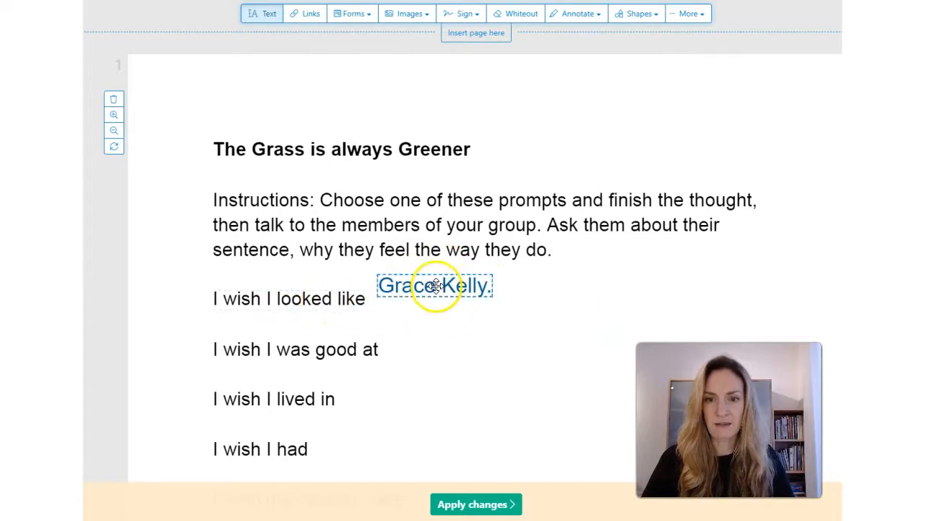
left_click_drag(434, 284, 433, 299)
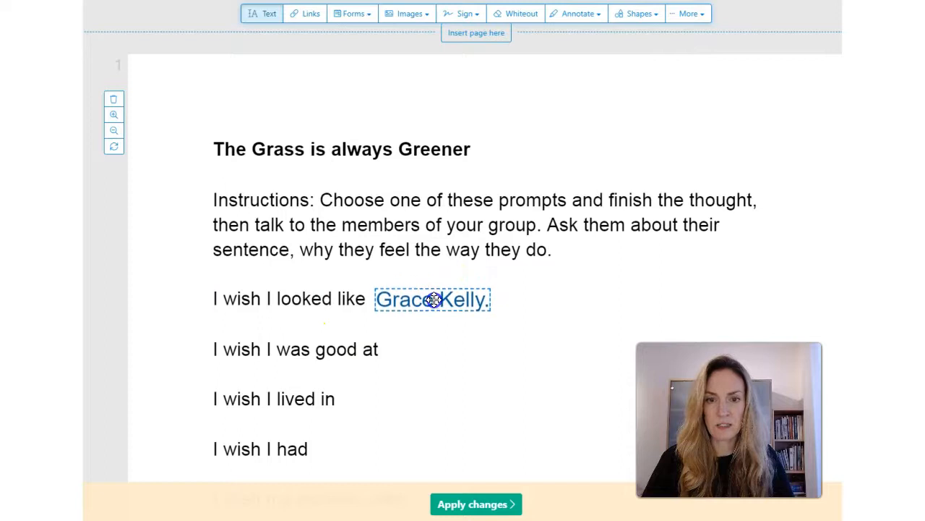
Set the "Grace Kelly." text to size 13 and colour it dark red.
left_click(434, 300)
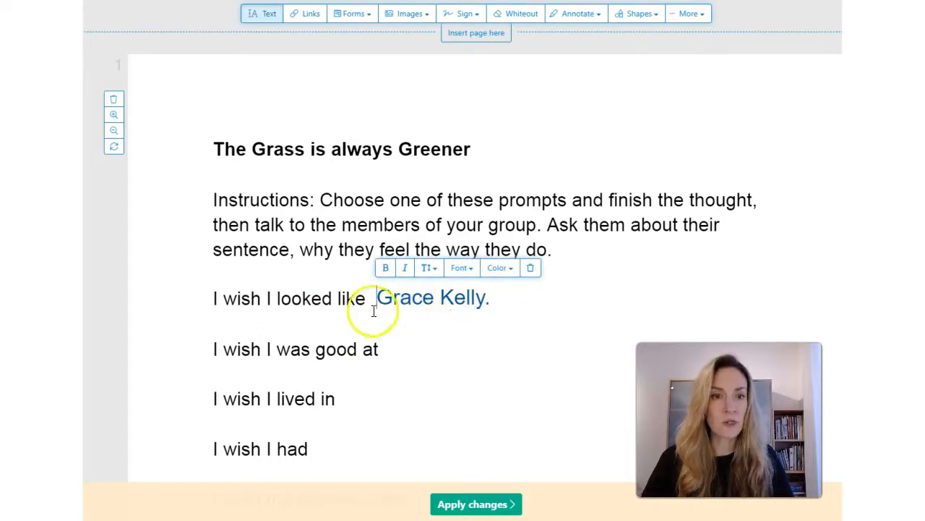
triple_click(417, 305)
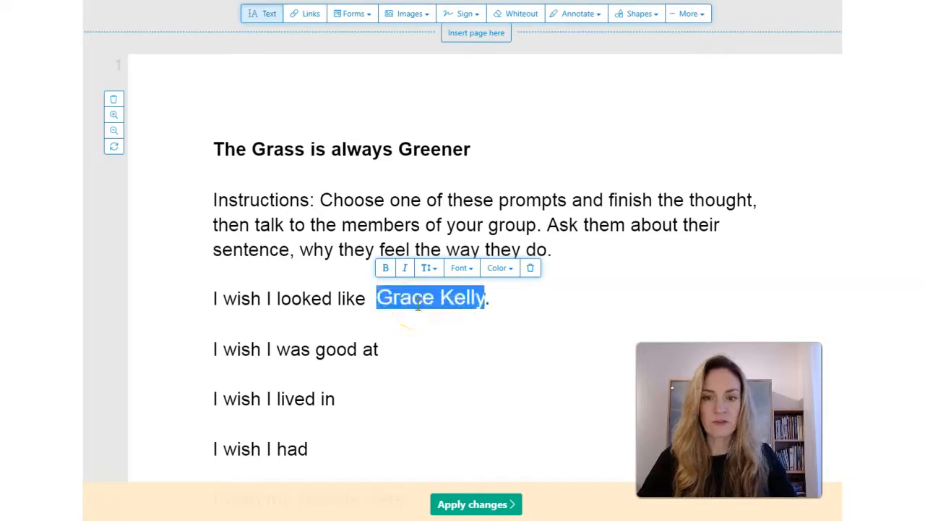
left_click(428, 268)
left_click_drag(470, 295, 468, 297)
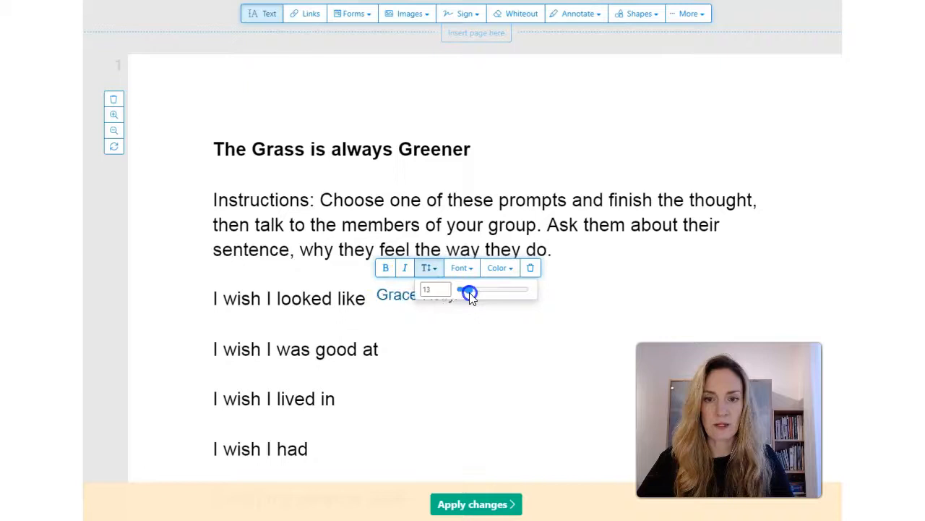
left_click(500, 269)
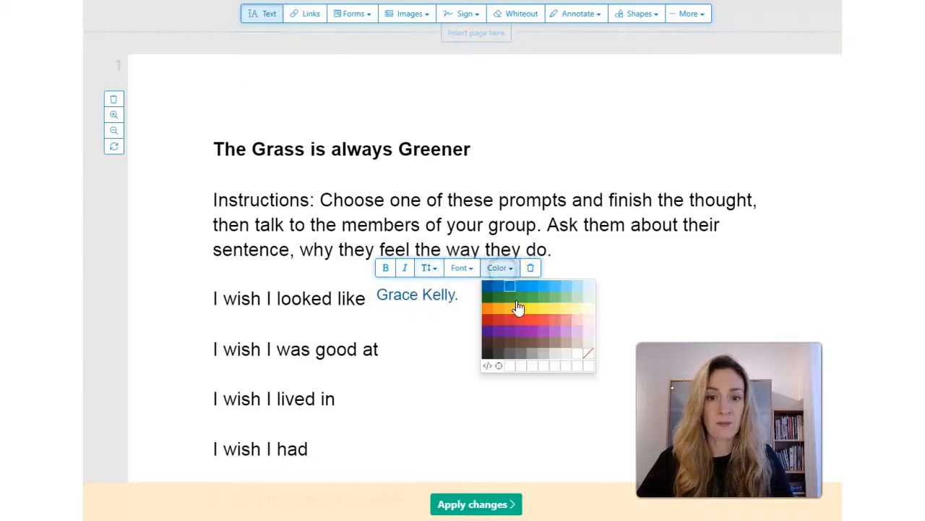
left_click(496, 320)
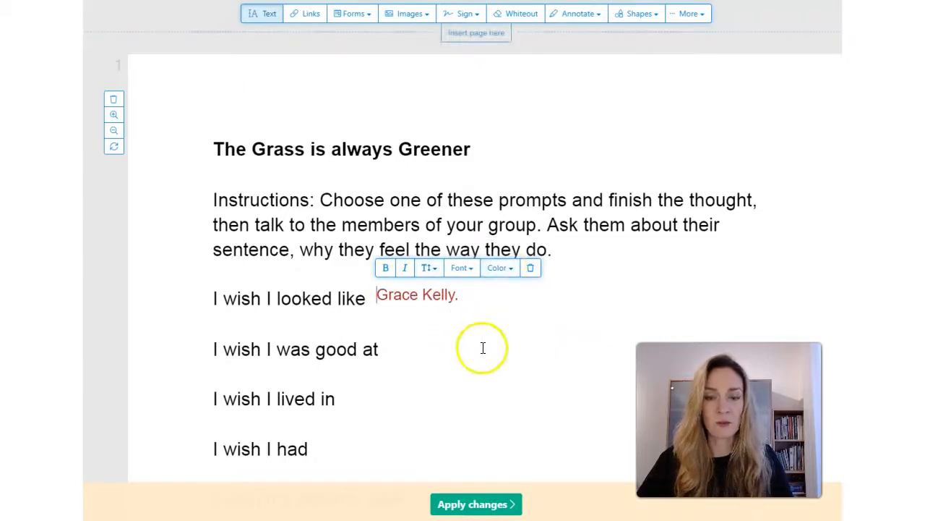
Realign the red answer with its prompt line and change its wording to "Grace Kelly/ .......".
left_click(418, 298)
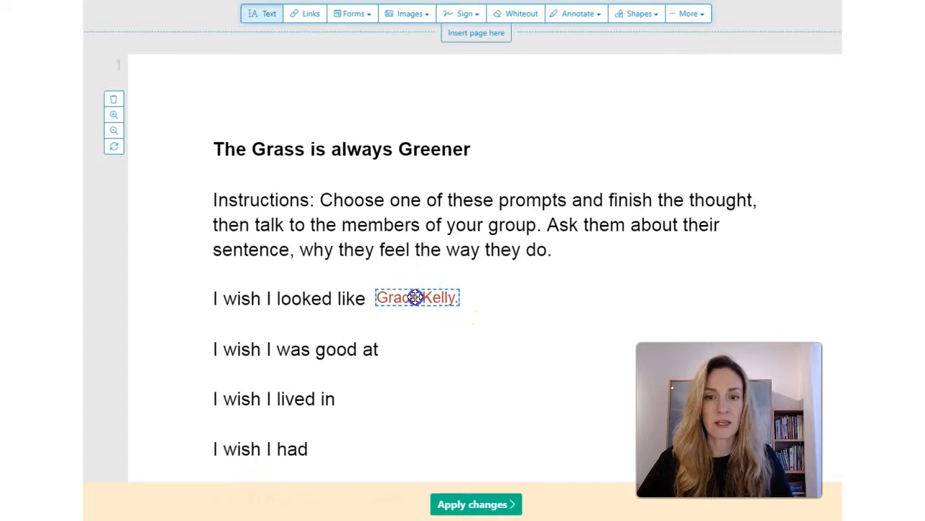
left_click(417, 297)
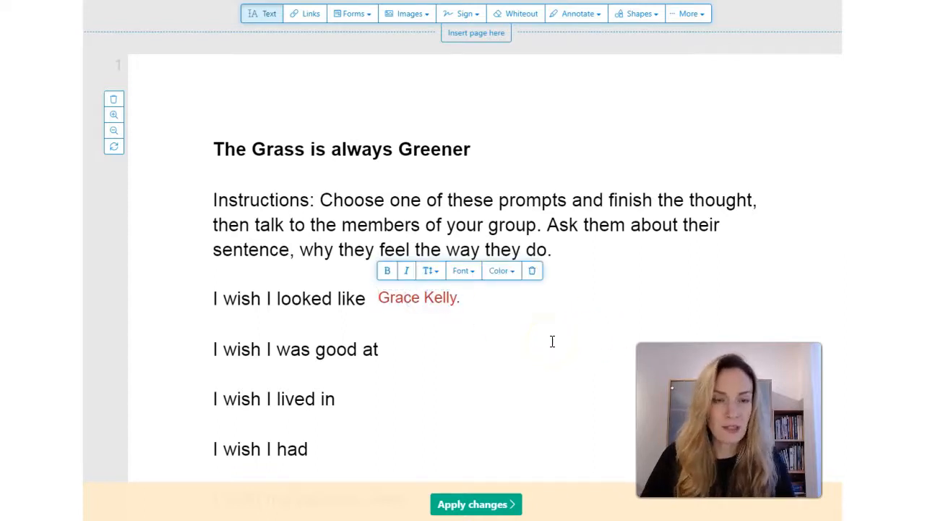
left_click(455, 299)
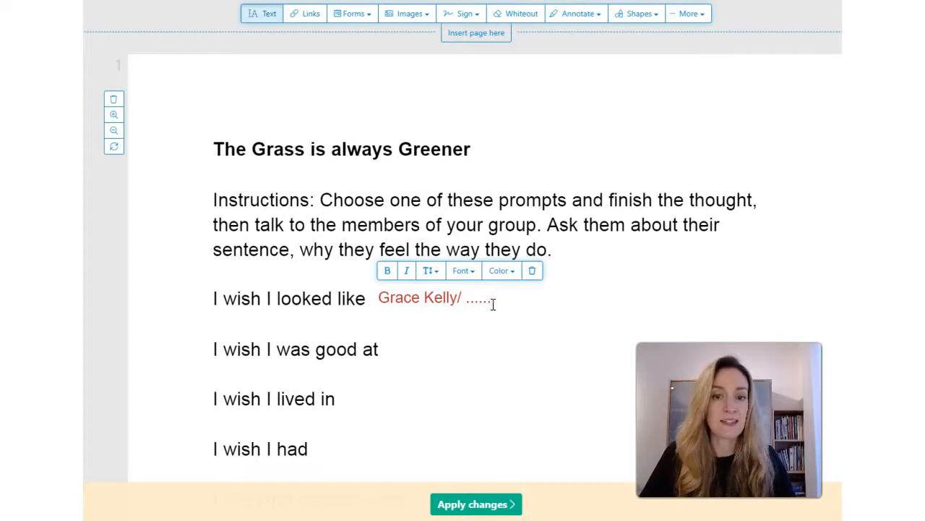
left_click(497, 351)
Delete the red answer text beside the "I wish I looked like" prompt.
left_click(420, 295)
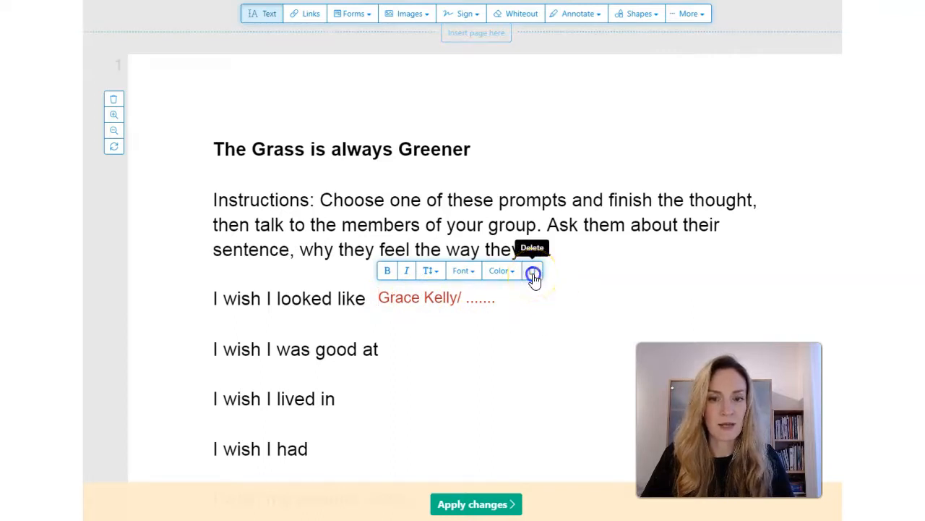
left_click(533, 275)
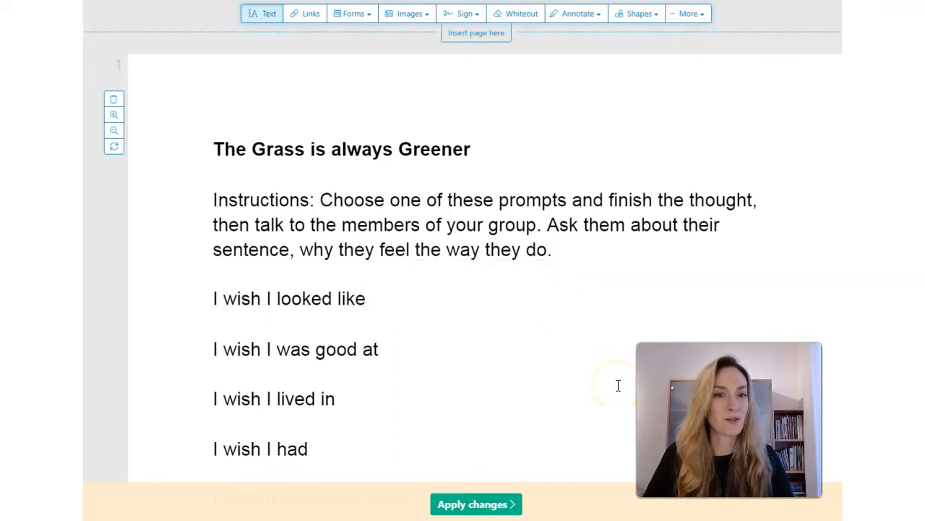
left_click(268, 17)
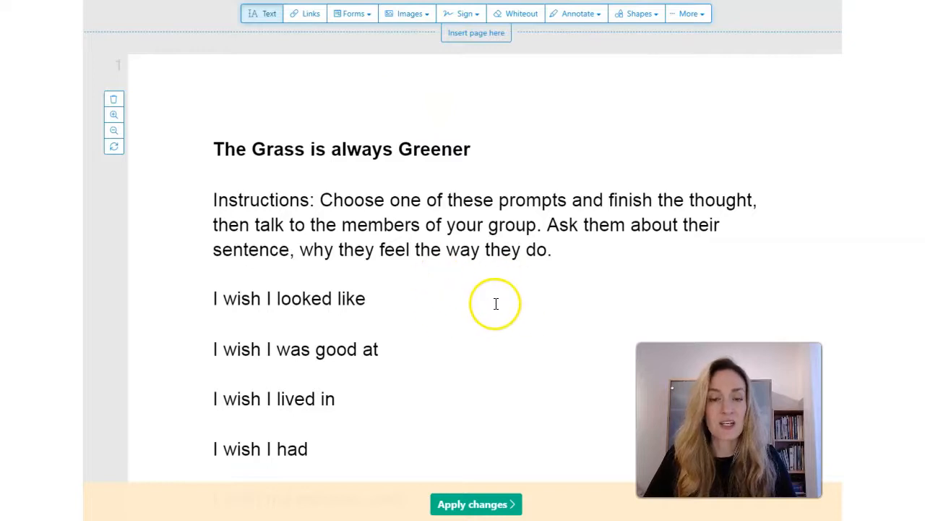
Insert the "Grace Kelly" picture from the Downloads folder and place it in the empty area beside the prompts.
left_click(423, 21)
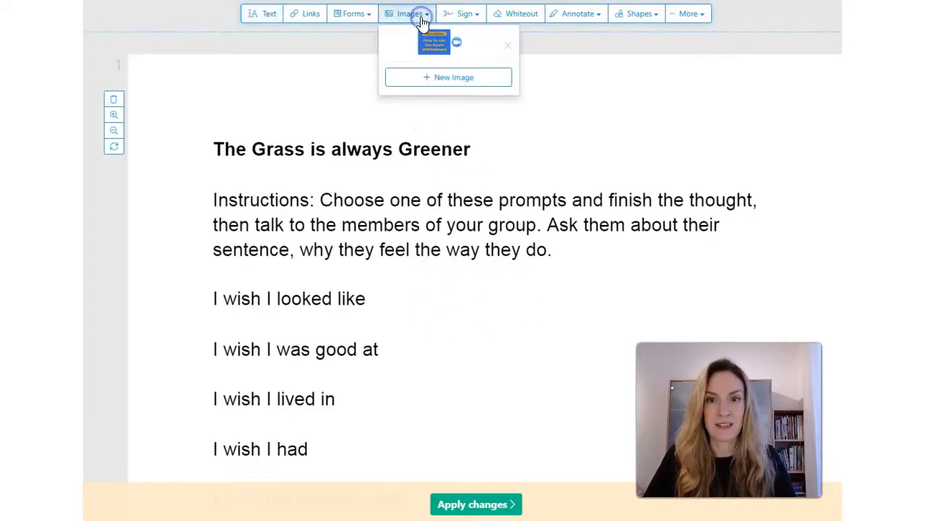
left_click(439, 79)
left_click(159, 168)
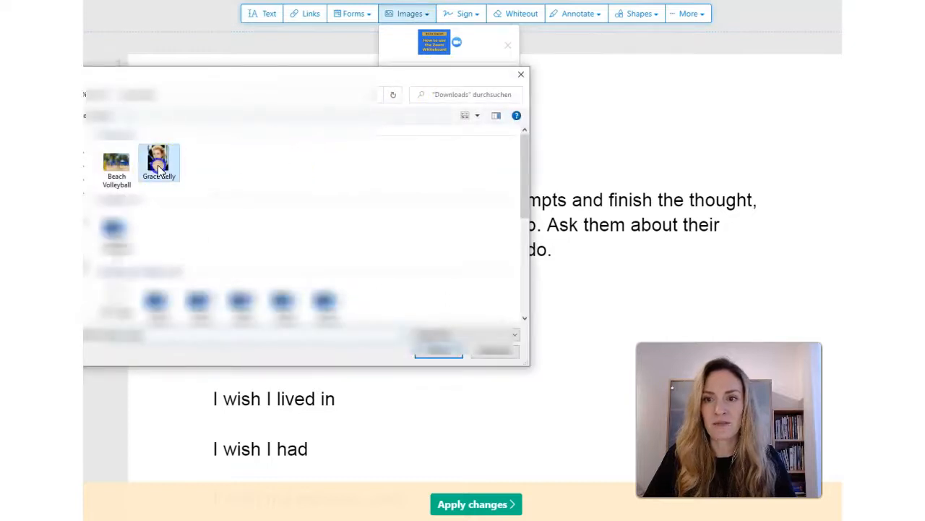
left_click(439, 353)
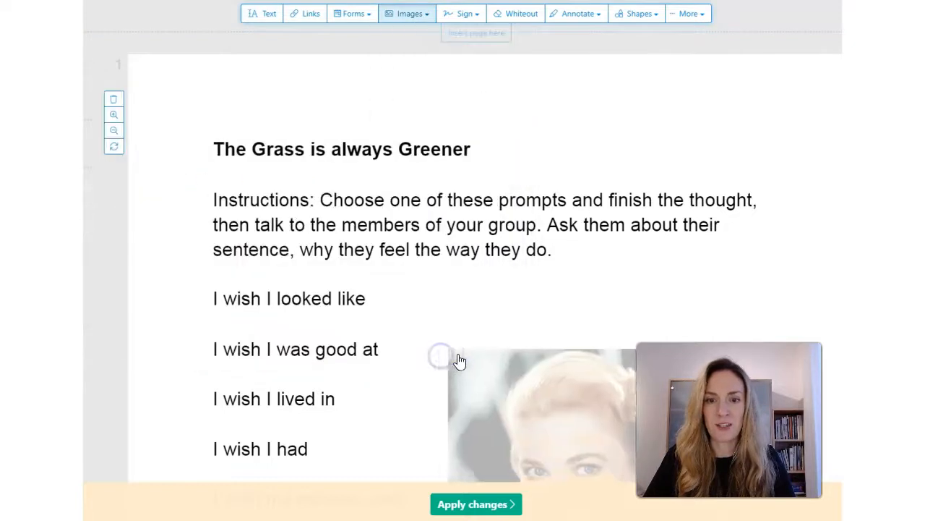
left_click(481, 279)
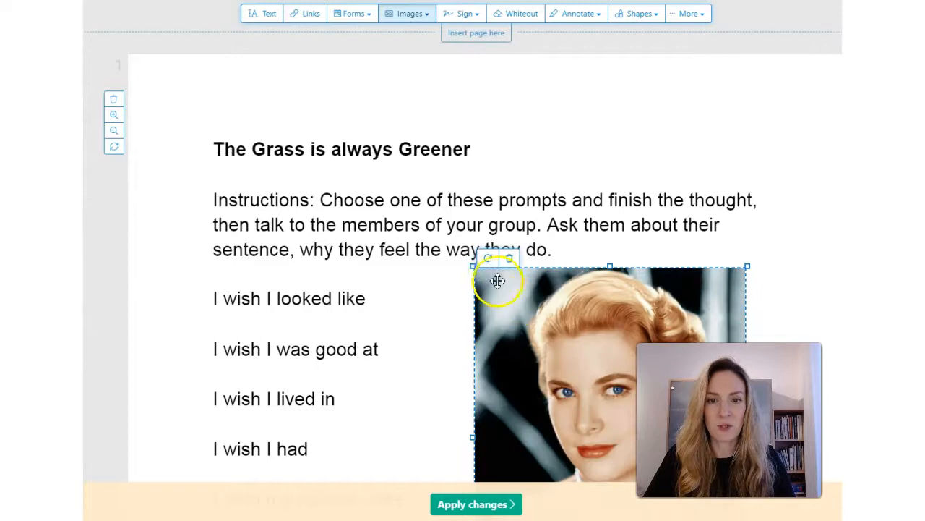
Shrink the Grace Kelly picture to less than half its size and move it near the page's right edge below the instructions.
left_click_drag(472, 266, 597, 283)
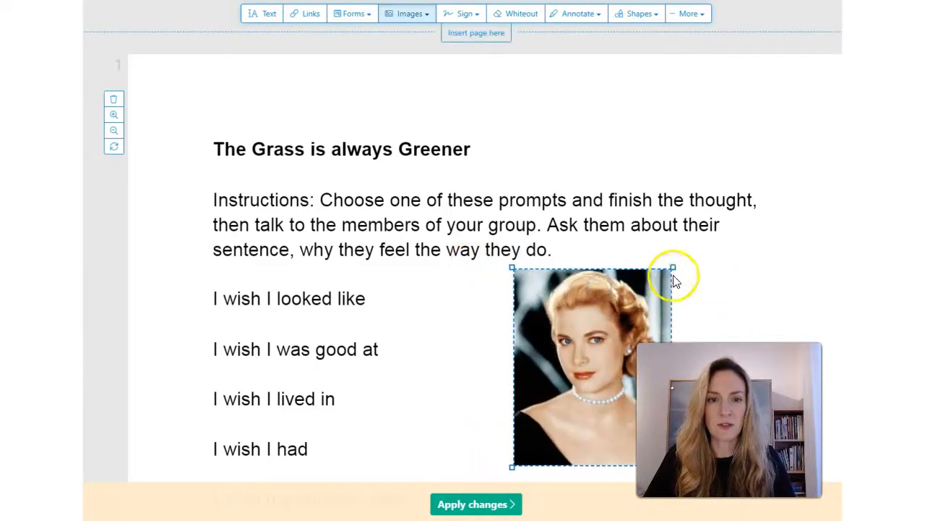
left_click_drag(672, 267, 630, 323)
left_click_drag(533, 368, 696, 302)
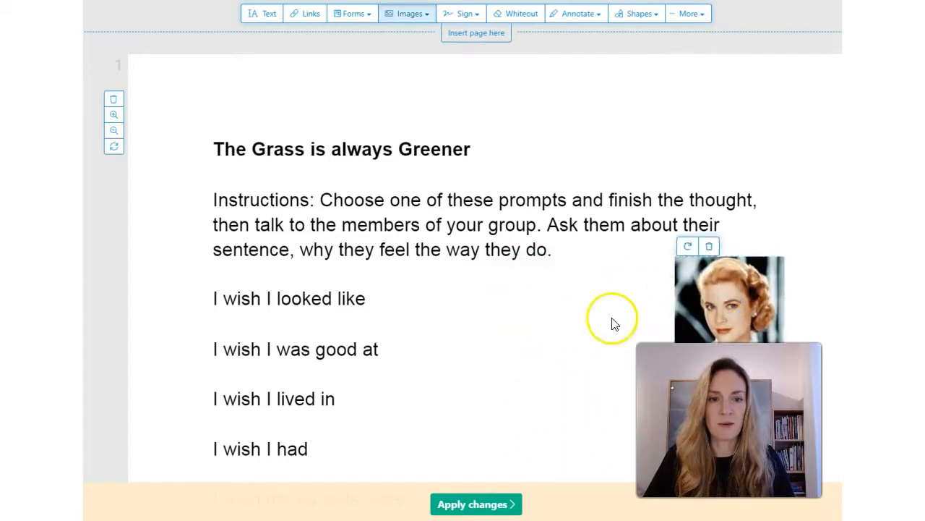
Insert the "Beach Volleyball" picture from the Downloads folder beside the "I wish I was good at" prompt.
scroll(465, 368, "down", 1)
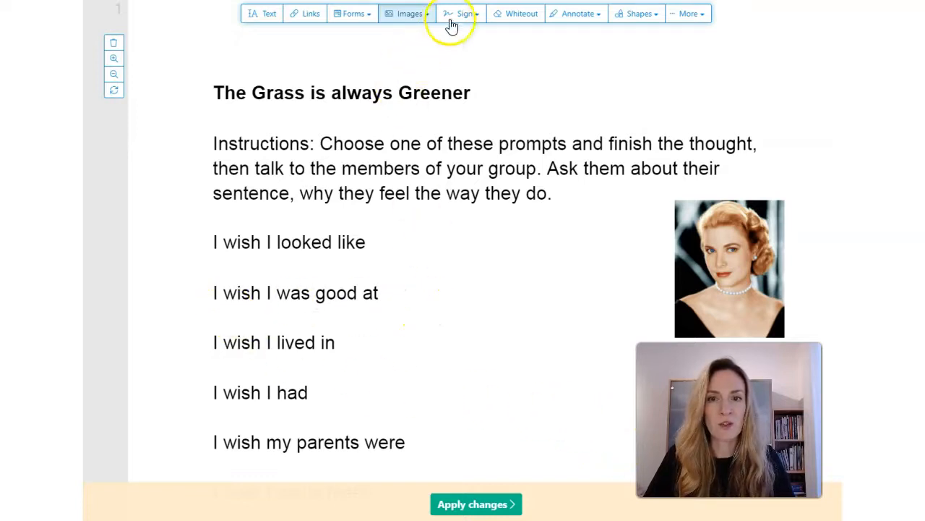
left_click(412, 15)
left_click(449, 106)
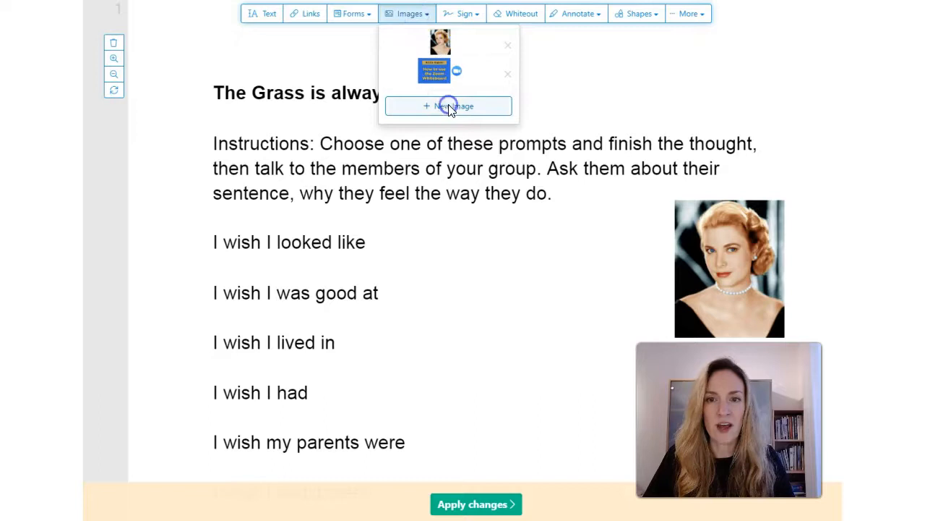
left_click(117, 185)
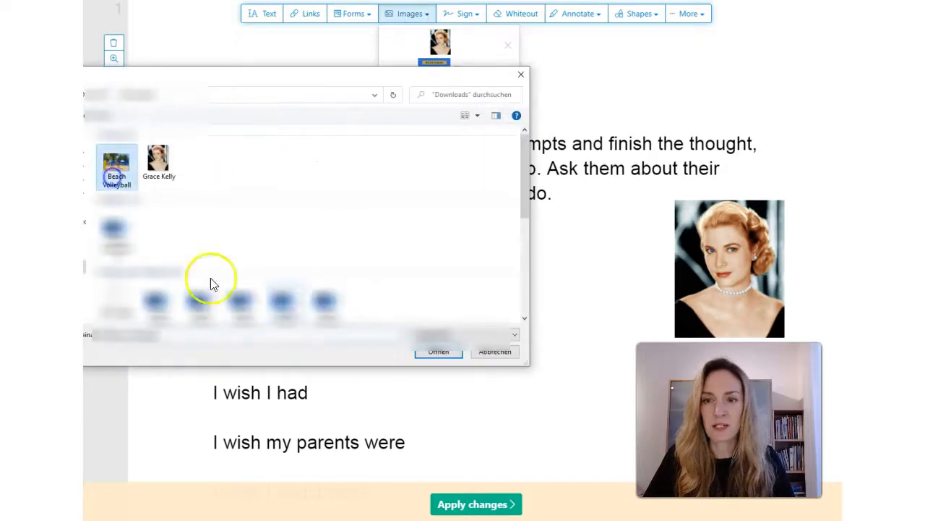
left_click(439, 351)
left_click(405, 293)
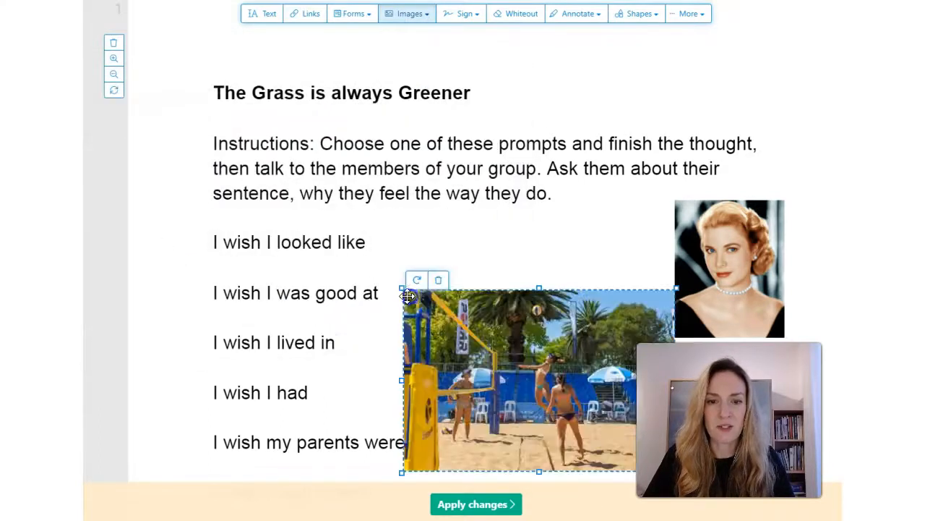
Shrink the volleyball picture and move it up between the prompts and the portrait.
left_click_drag(664, 297, 611, 326)
left_click_drag(562, 388, 579, 299)
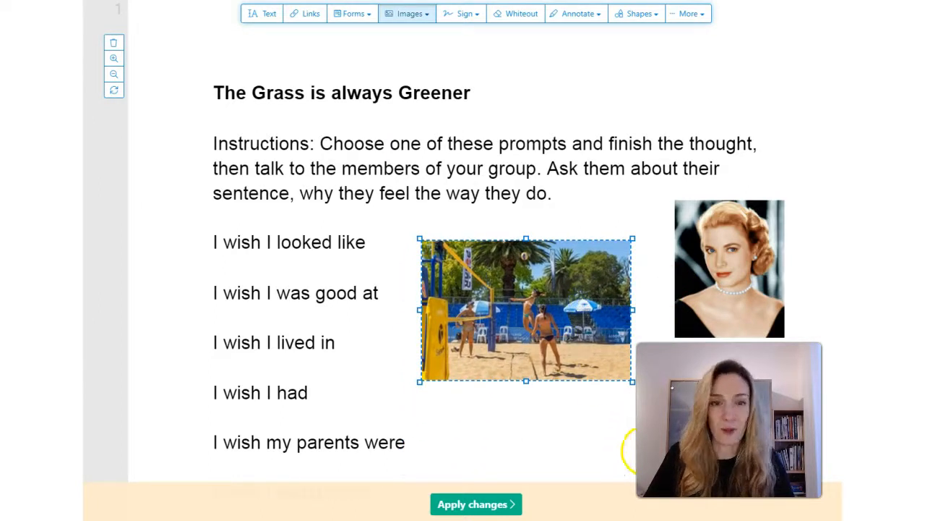
left_click(640, 449)
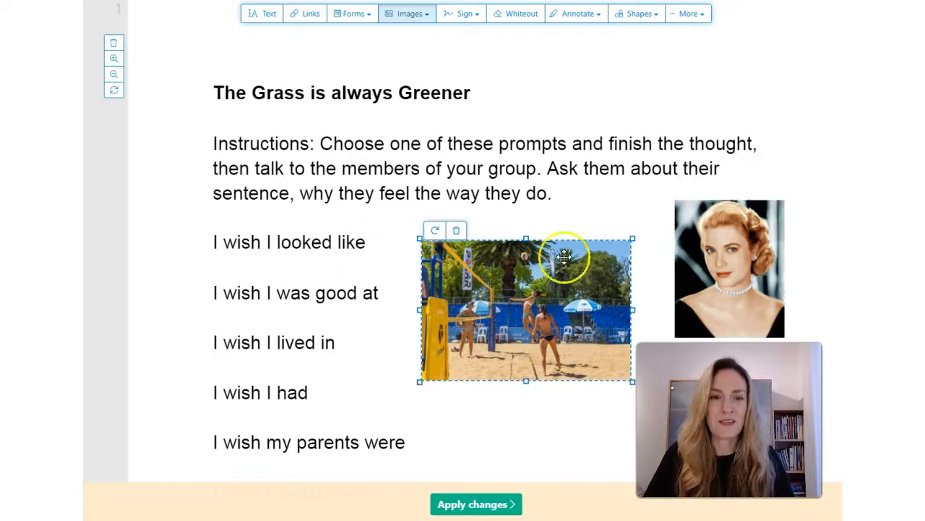
Rotate the volleyball picture through a full turn, shift it towards the portrait, and delete it.
left_click(435, 231)
left_click(436, 231)
left_click(436, 232)
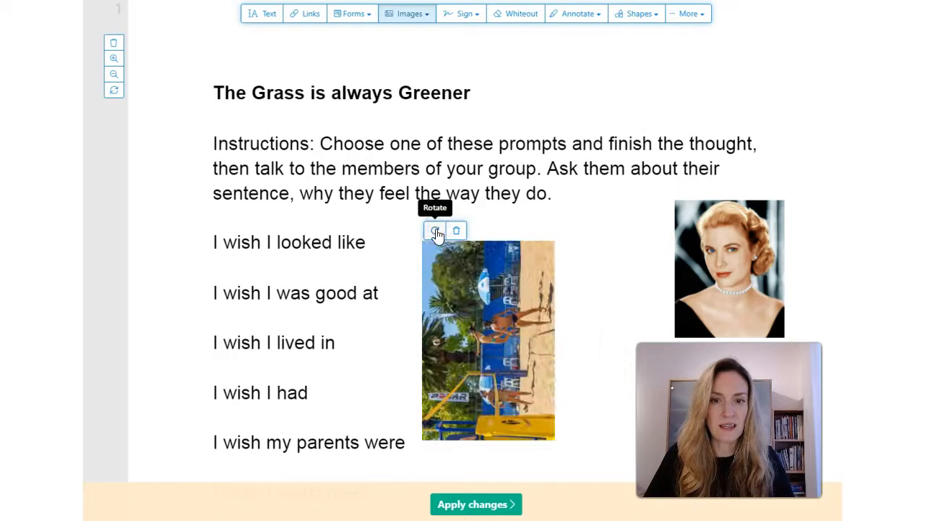
left_click(435, 231)
left_click_drag(596, 273, 635, 273)
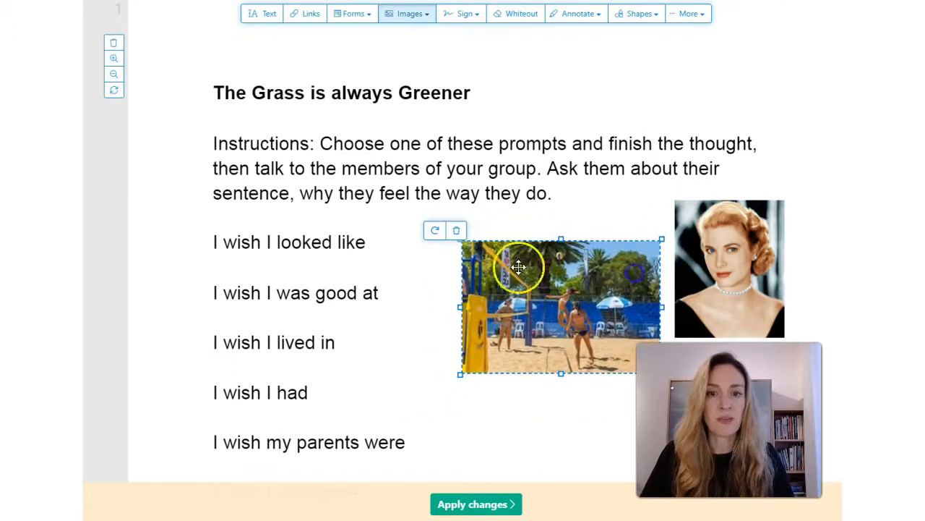
left_click(457, 230)
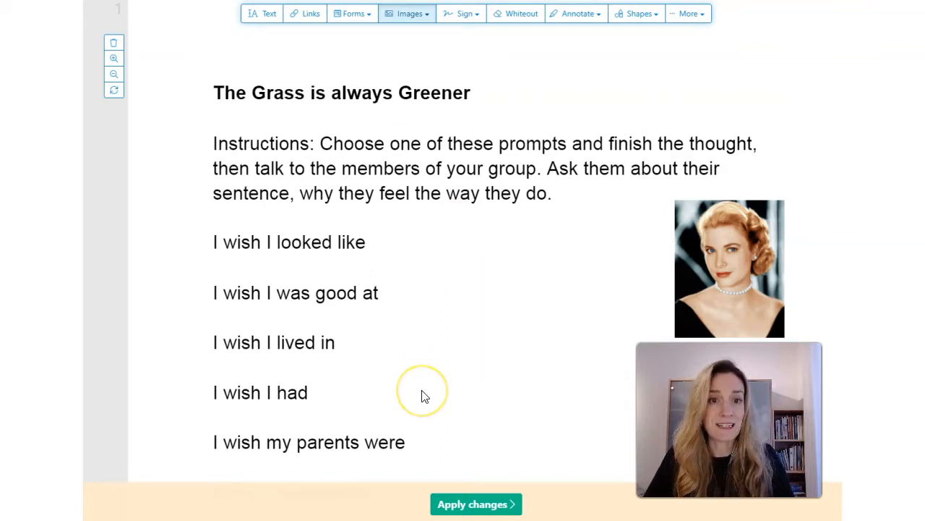
Cover the worksheet title with a whiteout box and move the box down over the "I wish I was good at" prompt.
left_click(521, 22)
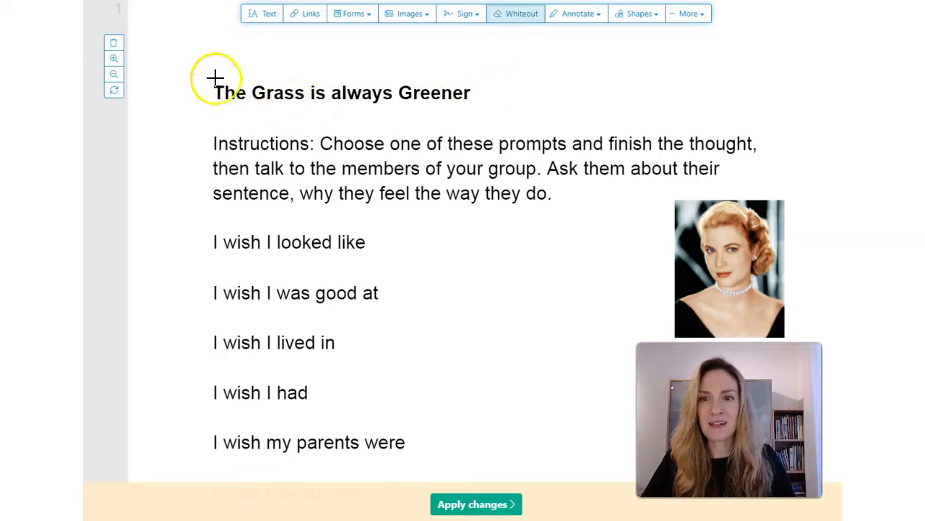
left_click_drag(206, 73, 505, 115)
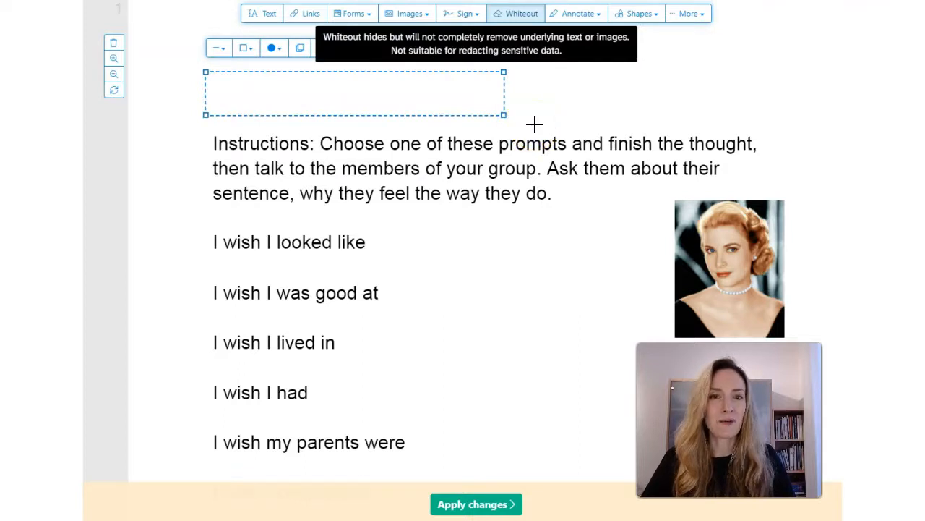
left_click_drag(366, 89, 354, 241)
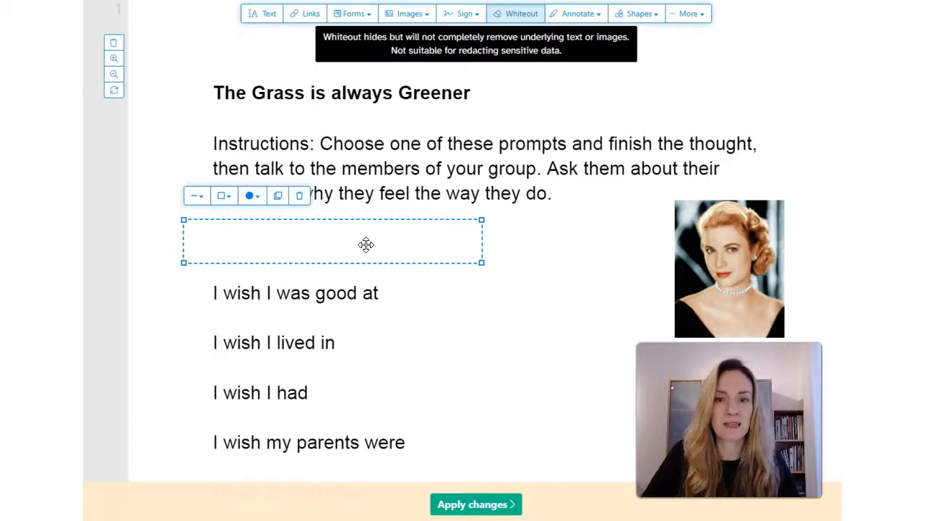
left_click_drag(367, 244, 368, 290)
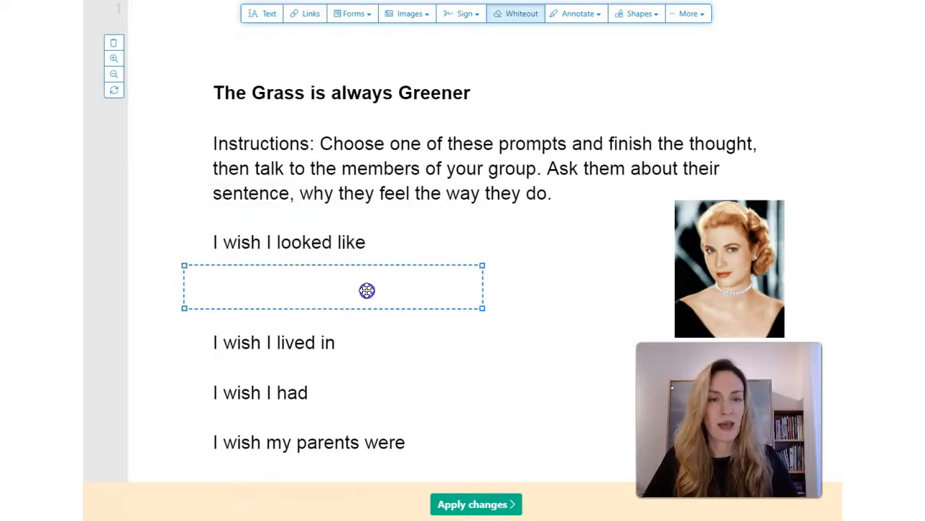
left_click_drag(367, 290, 367, 289)
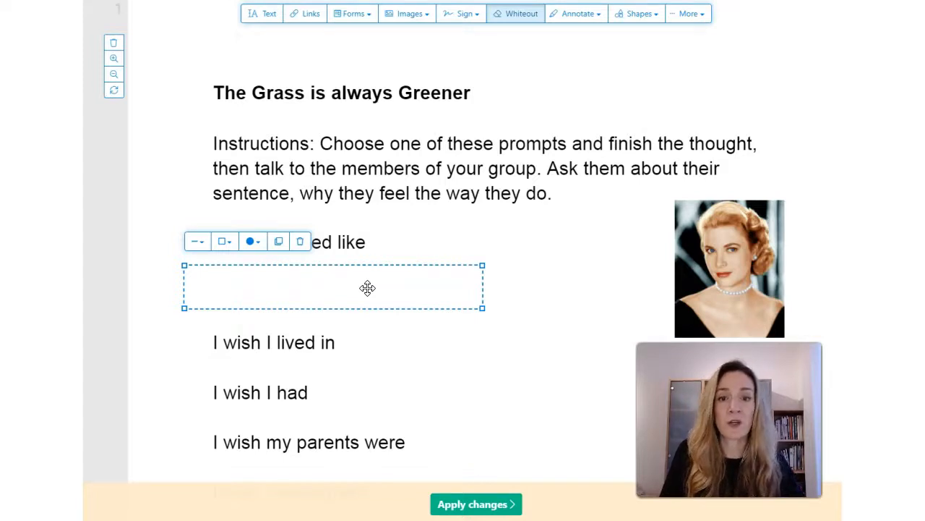
Enlarge the whiteout box to cover the first four prompts and give it a dark blue fill with a yellow border.
left_click_drag(481, 310, 467, 463)
left_click_drag(360, 315, 373, 258)
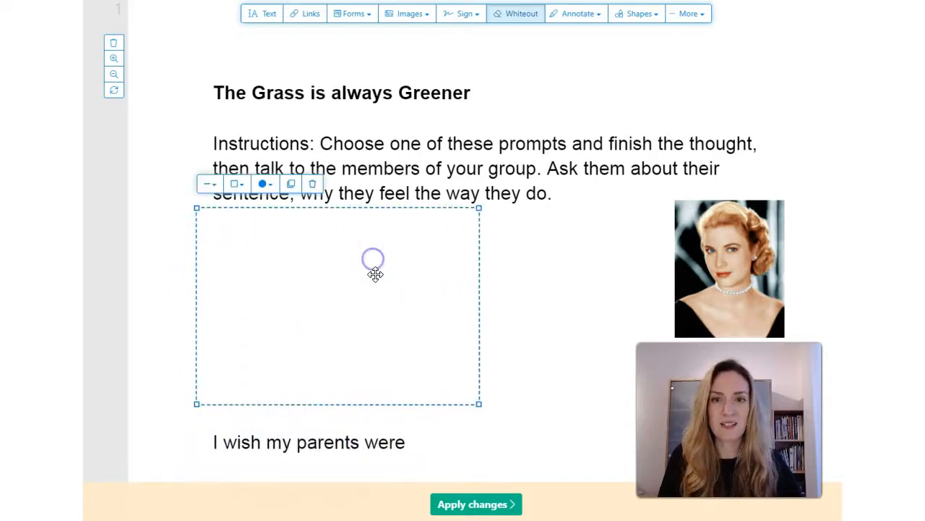
left_click(266, 185)
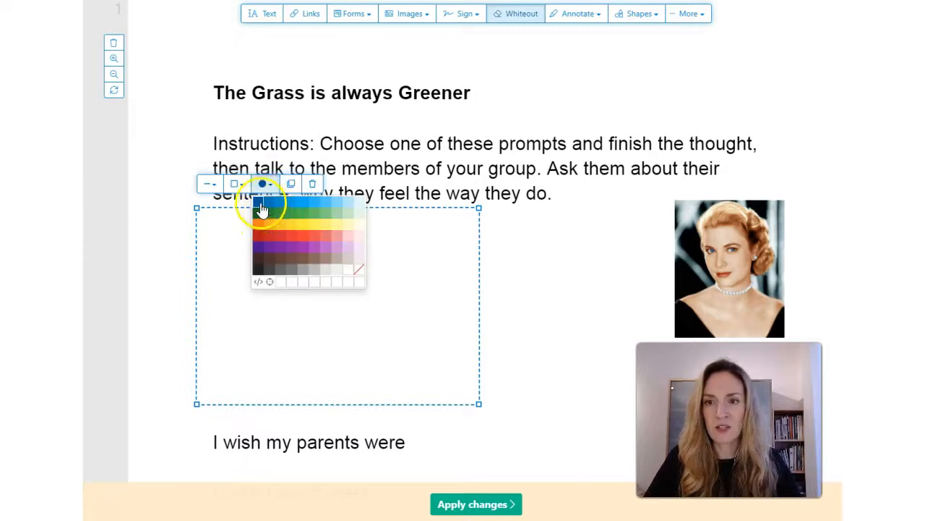
left_click(263, 204)
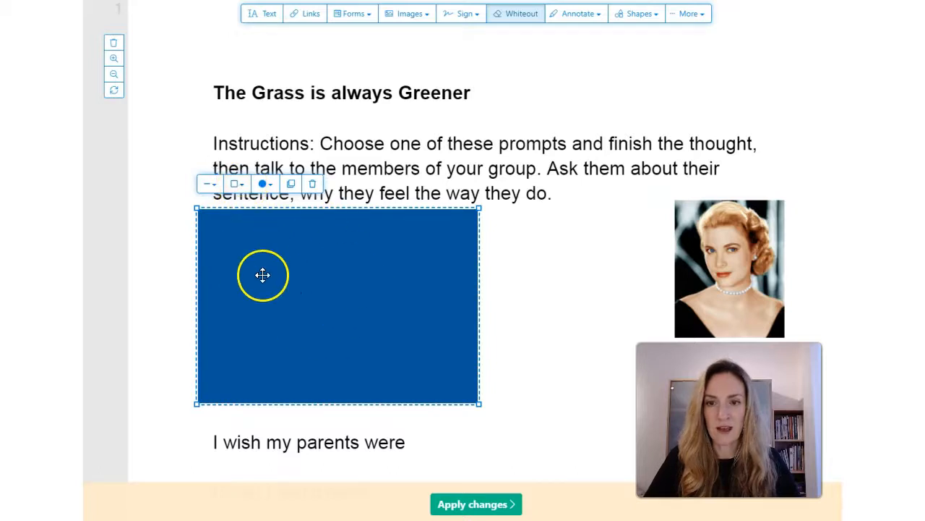
left_click(238, 184)
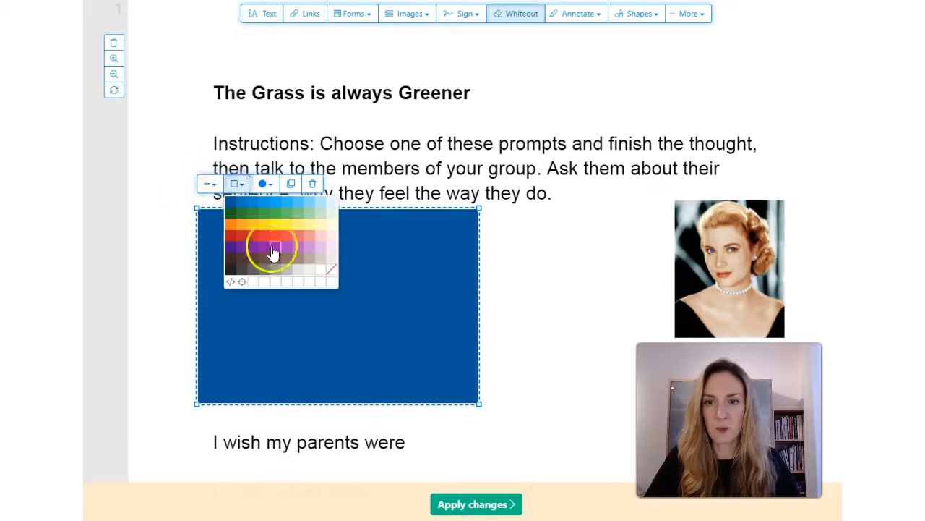
left_click(262, 222)
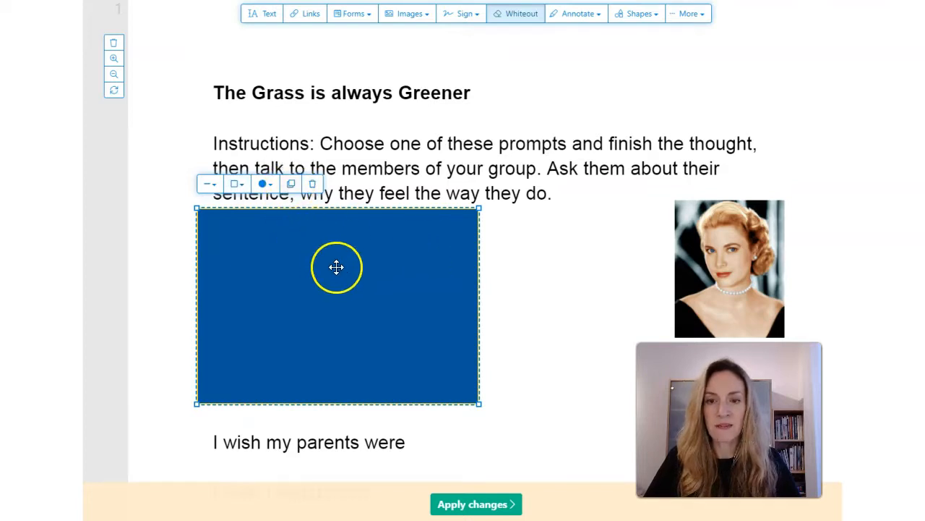
Duplicate the blue box, move the copy beside the original, and delete both boxes.
left_click(291, 184)
left_click_drag(415, 453, 702, 283)
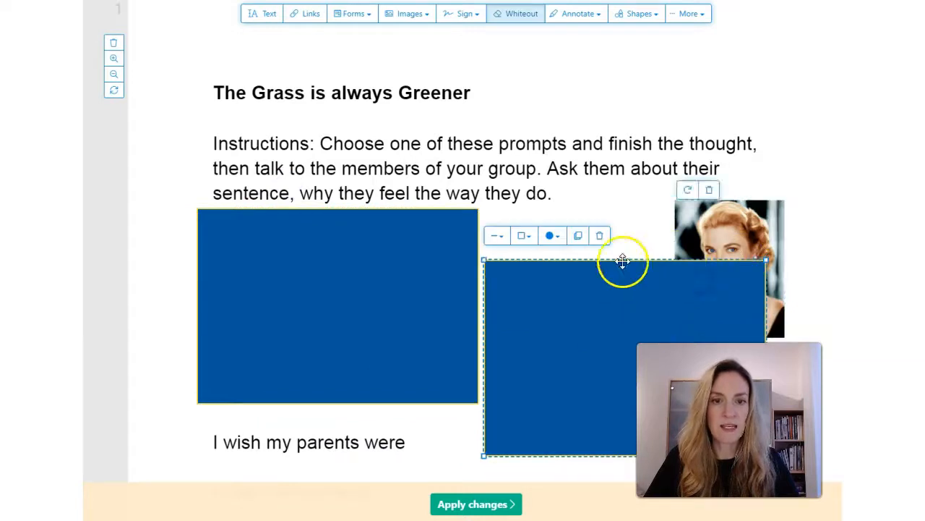
left_click(602, 235)
left_click(452, 247)
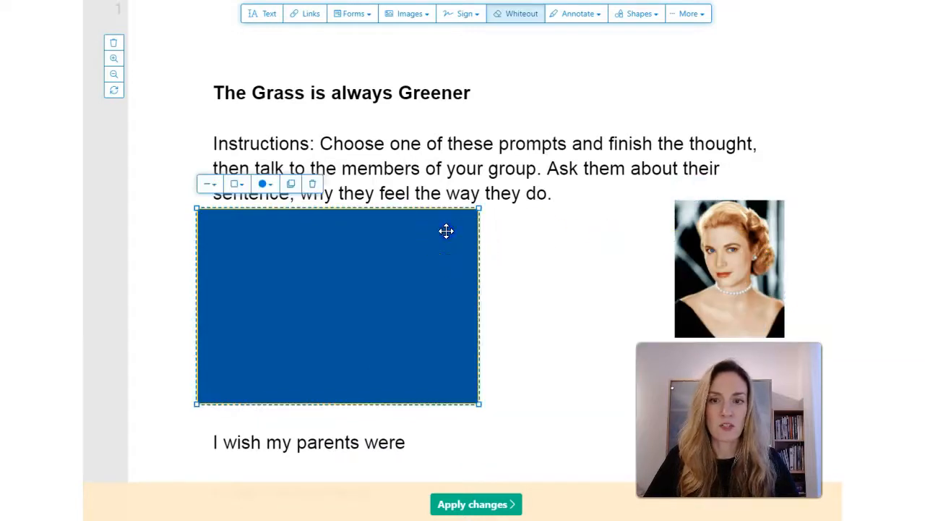
left_click(318, 184)
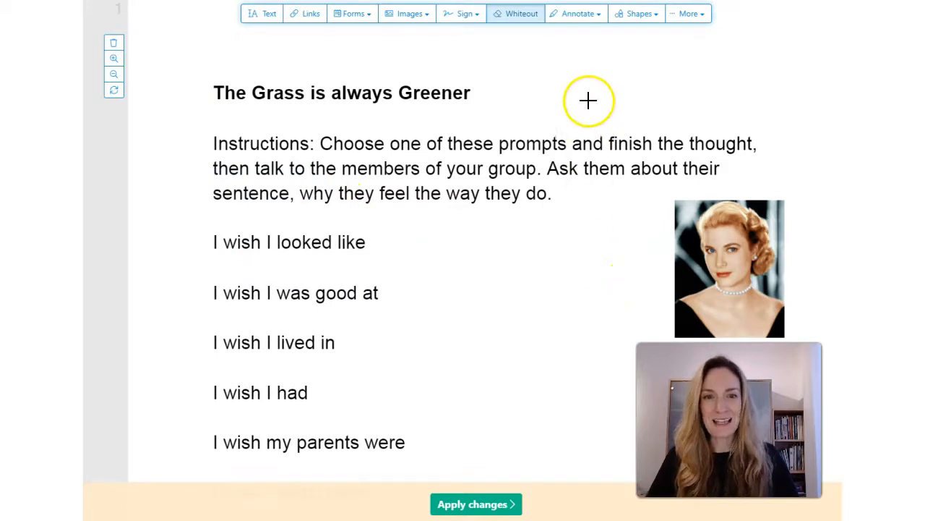
Highlight the worksheet title and the word "Instructions:" in yellow.
left_click(599, 16)
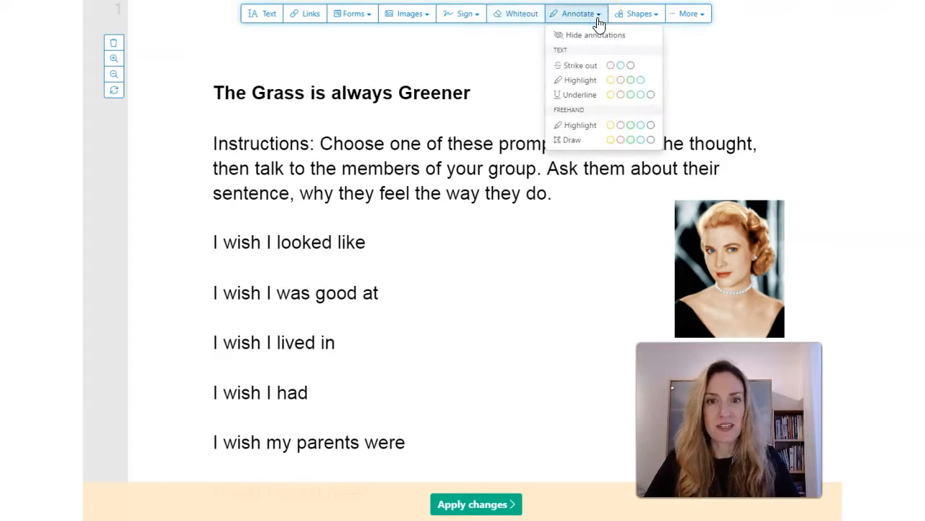
left_click(621, 67)
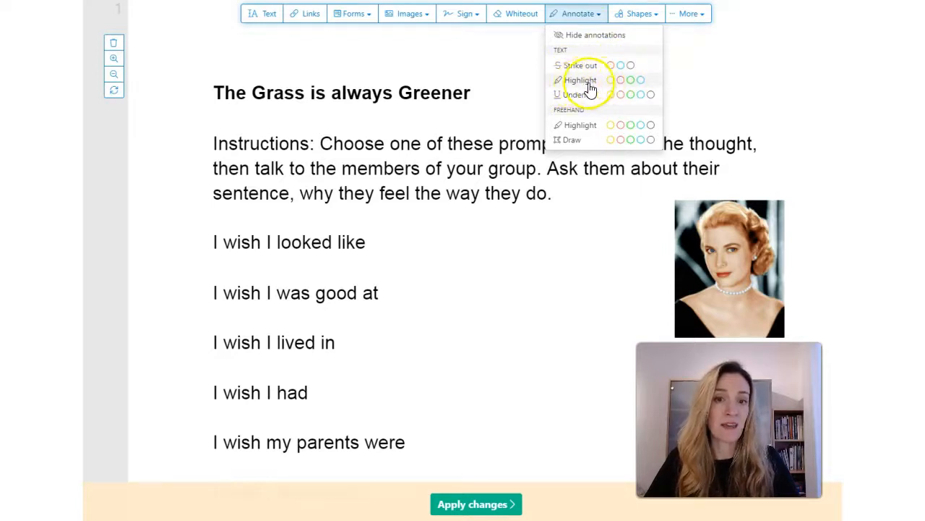
left_click(611, 80)
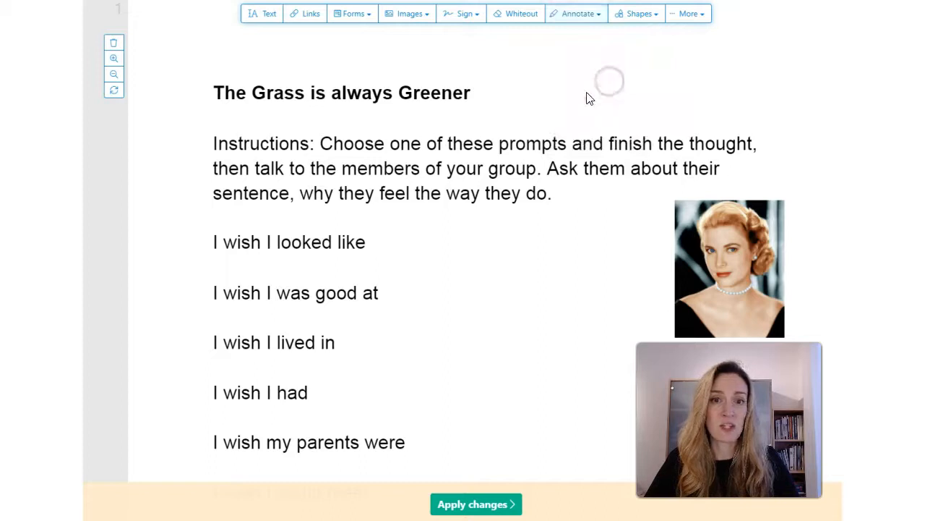
left_click_drag(207, 144, 316, 144)
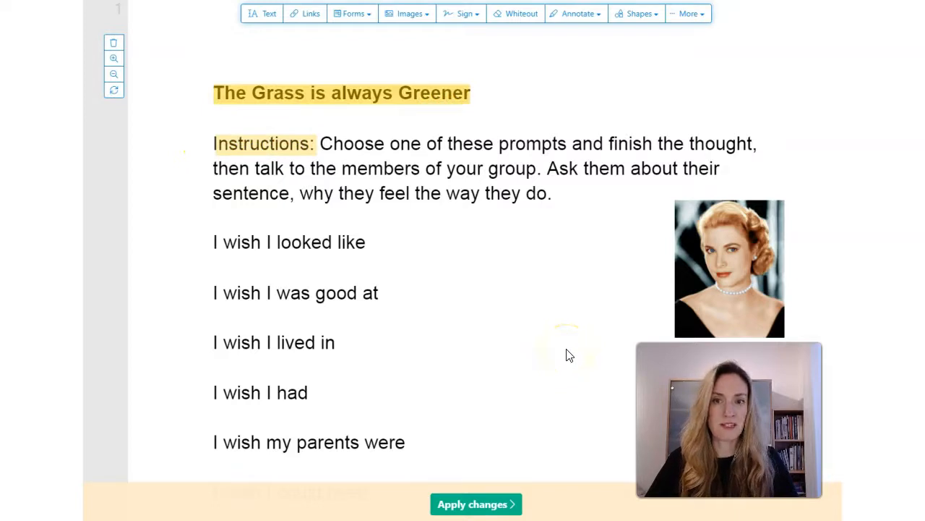
Hide the highlight annotations on the page and show them again.
left_click(345, 85)
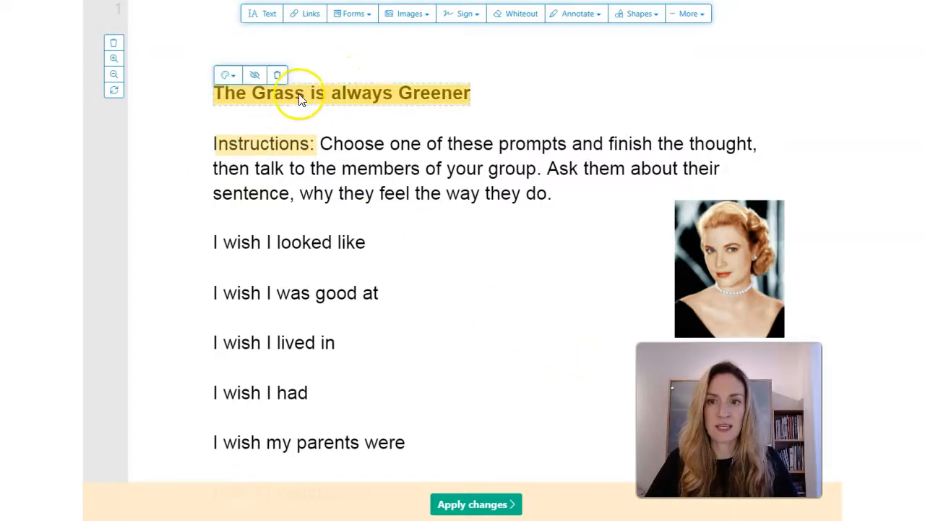
left_click(255, 75)
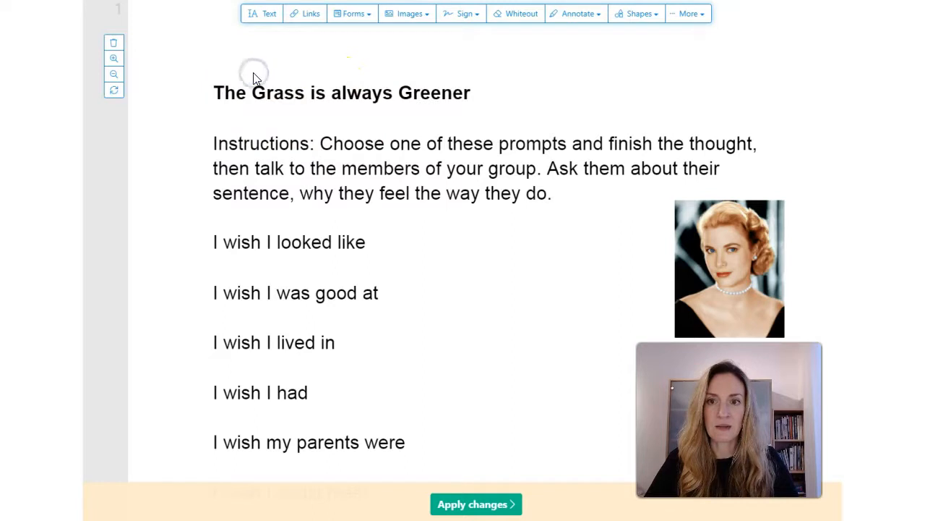
left_click(588, 15)
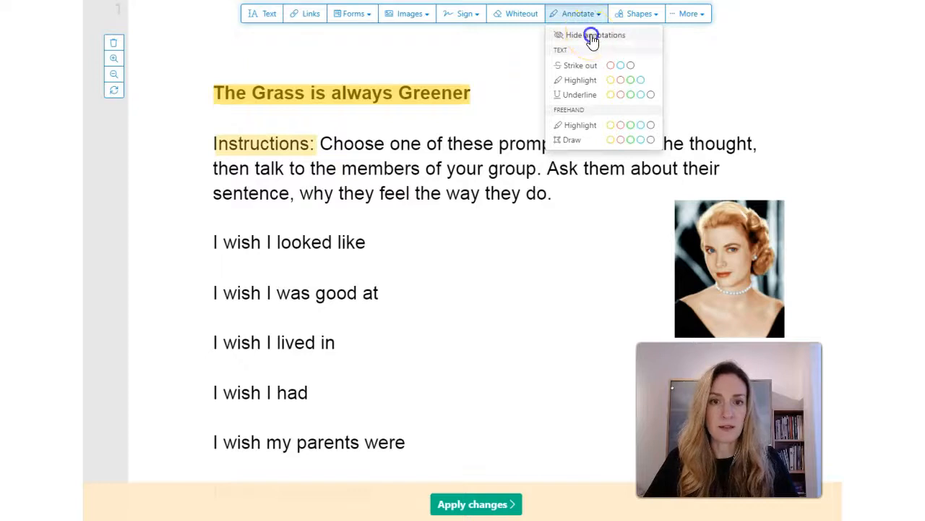
left_click(592, 36)
left_click(590, 15)
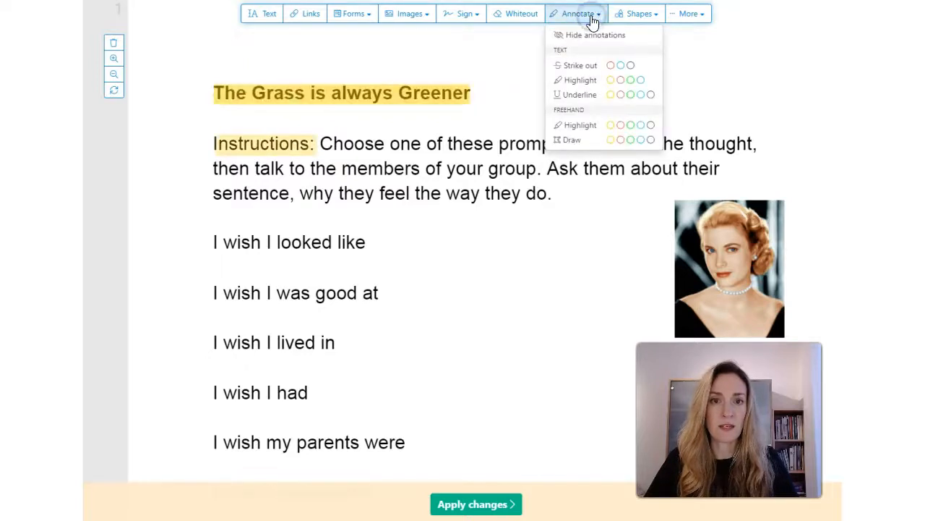
left_click(587, 38)
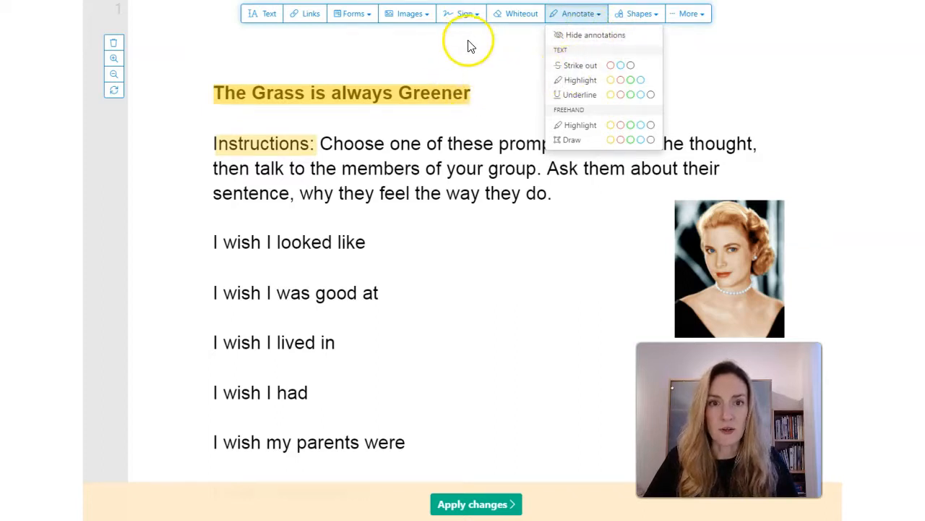
Revert the two yellow text highlights from the list of changes, keeping the image.
left_click(703, 15)
left_click(640, 53)
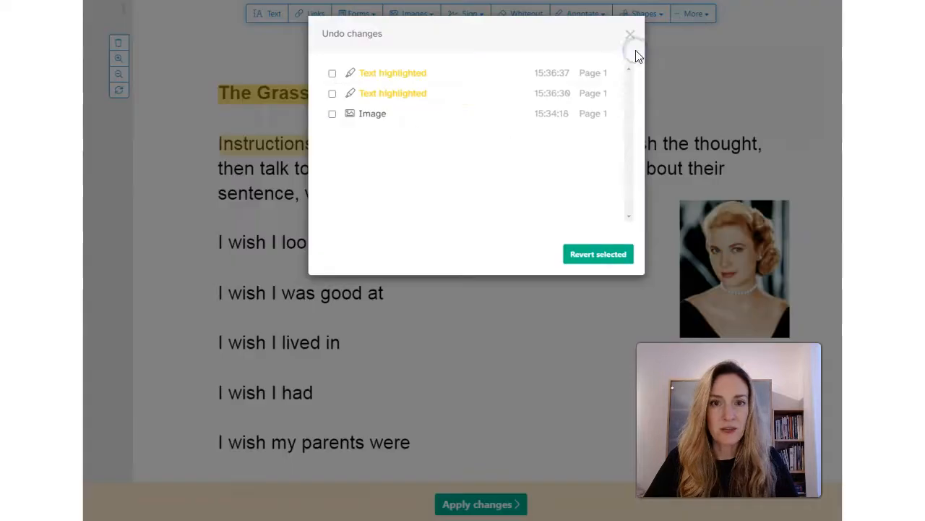
left_click(330, 73)
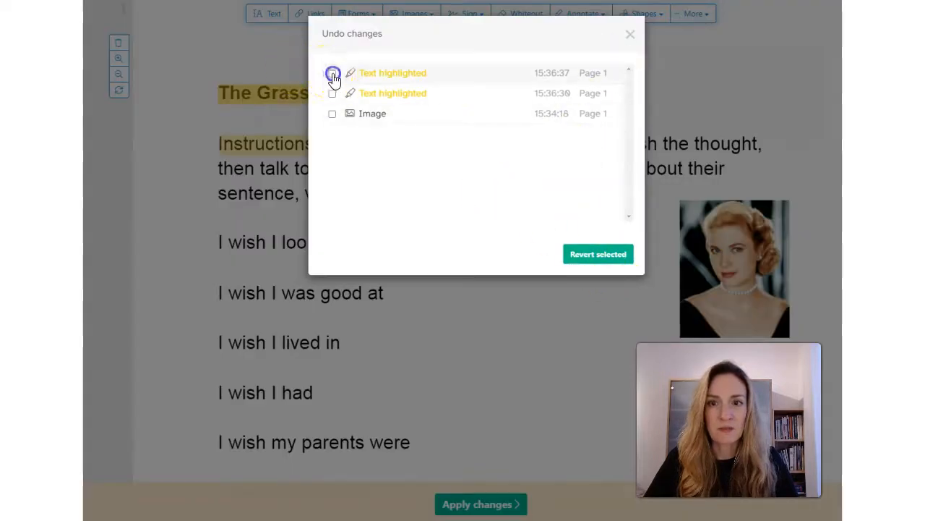
left_click(332, 94)
left_click(598, 255)
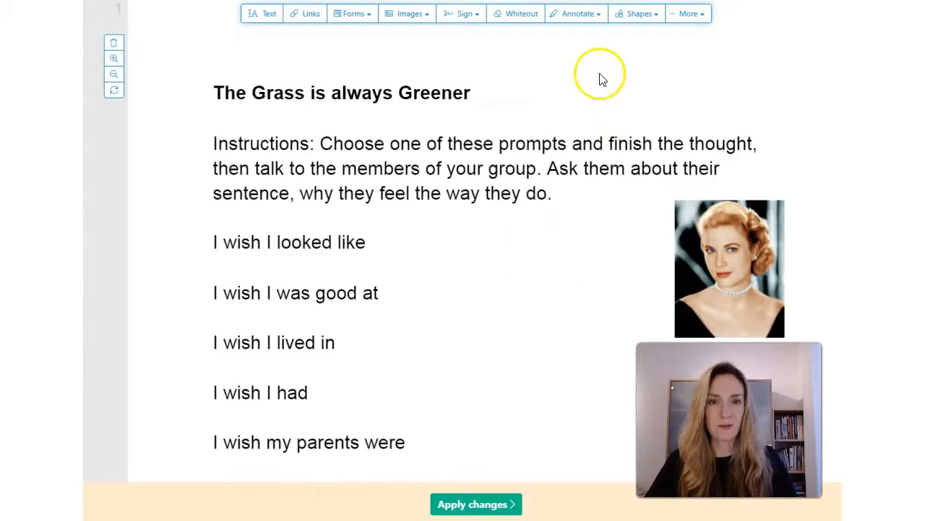
Freehand-highlight the prompt "I wish I looked like" and the underside of "feel the way" in yellow, and exit draw mode.
left_click(598, 15)
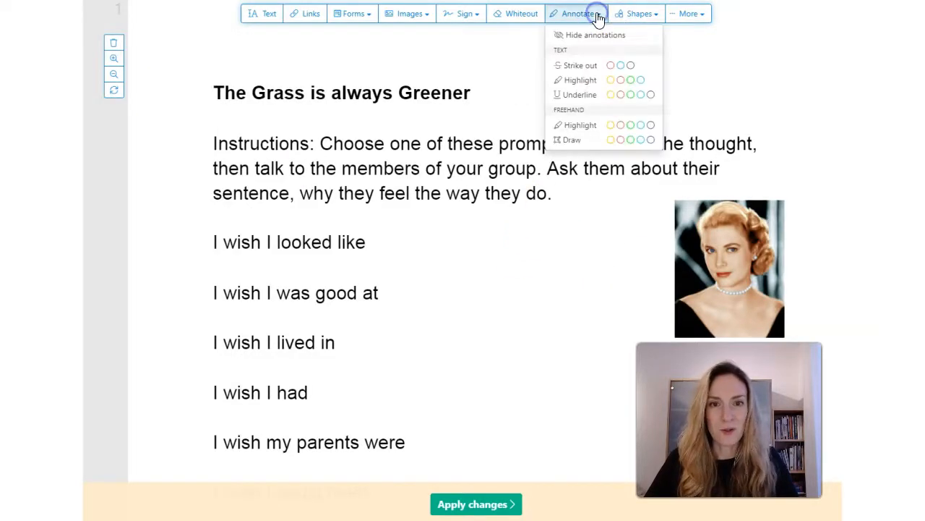
left_click(611, 126)
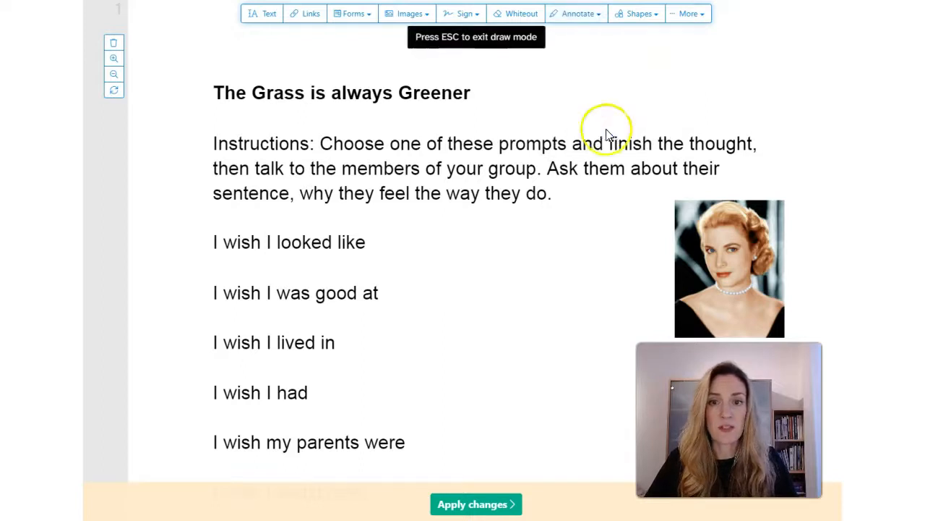
left_click_drag(212, 243, 253, 245)
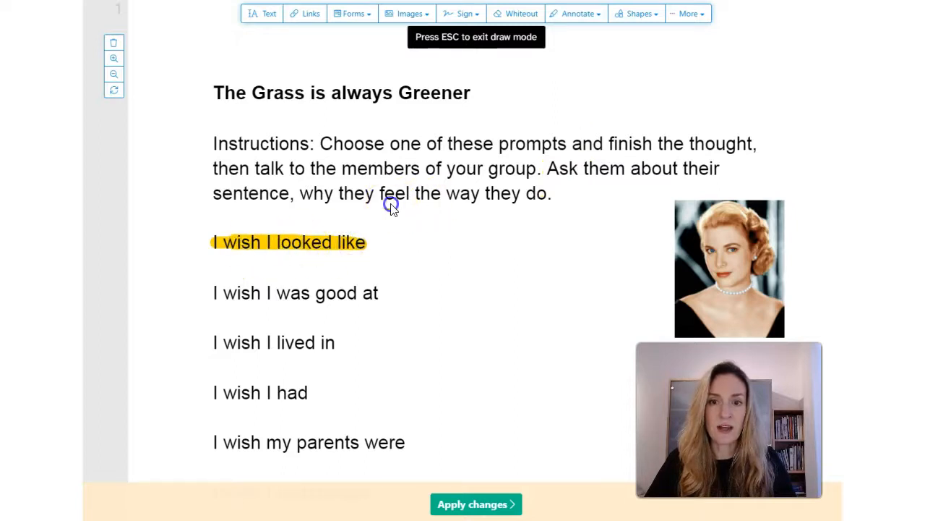
left_click_drag(394, 204, 481, 204)
key("Escape")
left_click(513, 174)
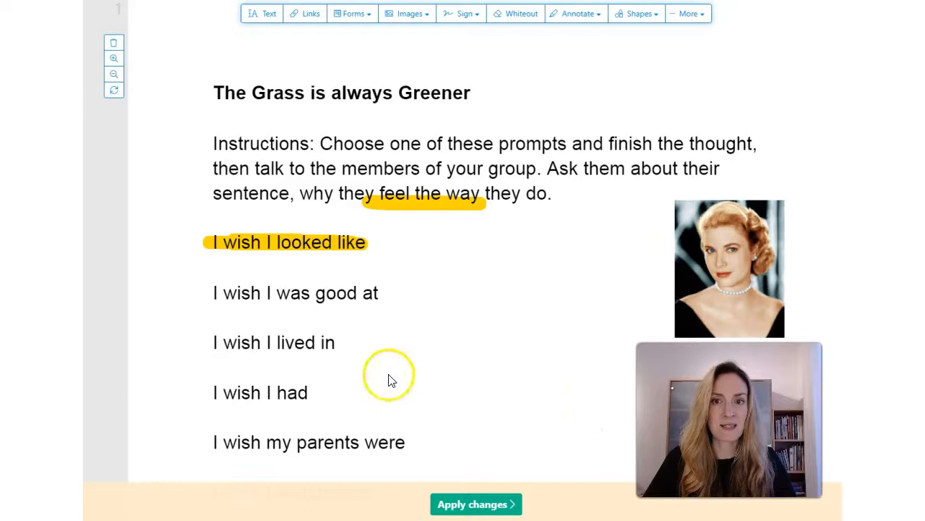
left_click(682, 321)
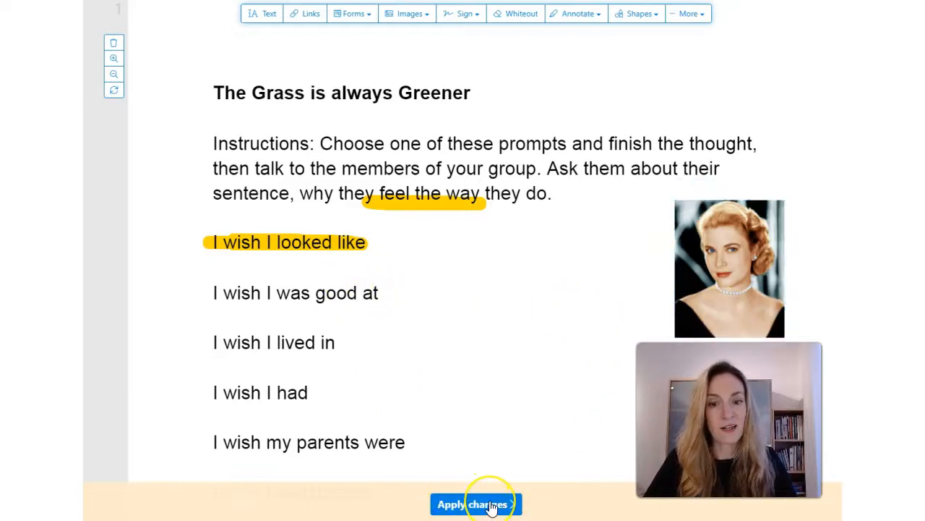
Apply the changes to the worksheet and download the finished PDF.
left_click(490, 505)
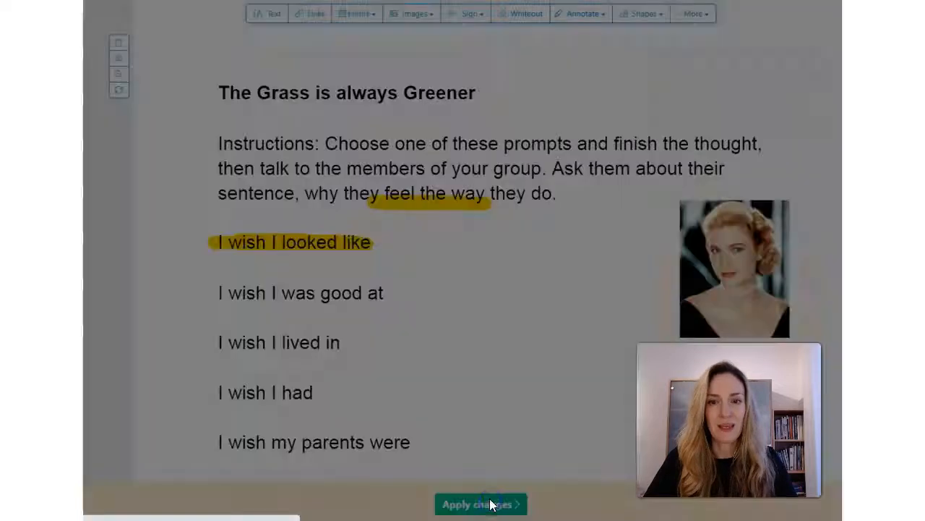
left_click(509, 449)
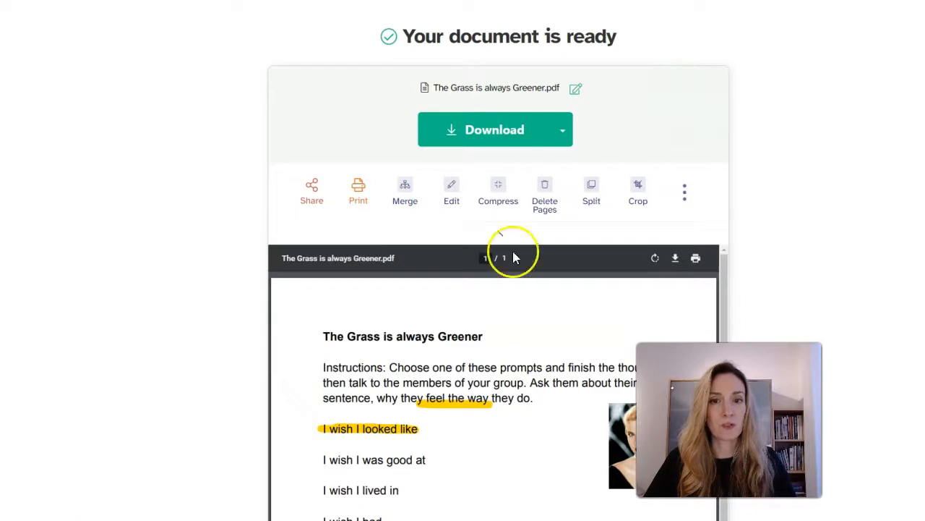
scroll(522, 355, "down", 2)
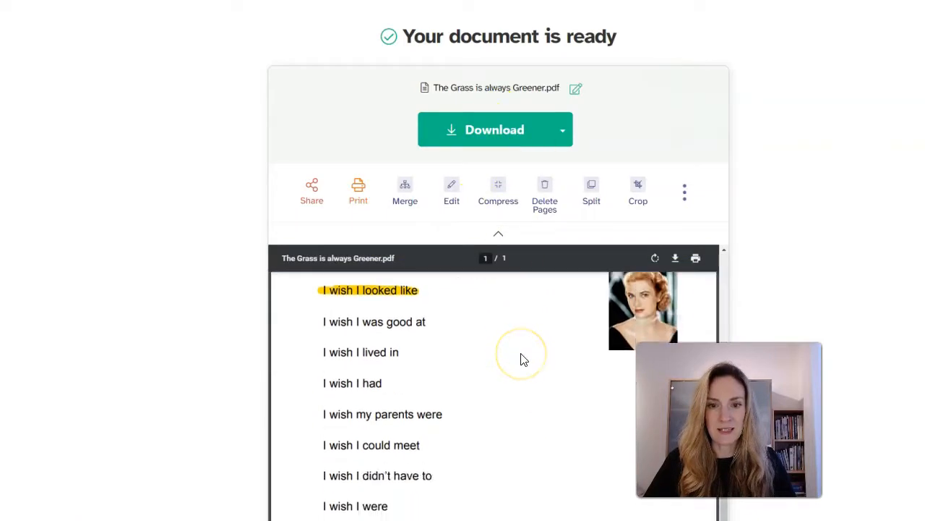
scroll(523, 355, "up", 2)
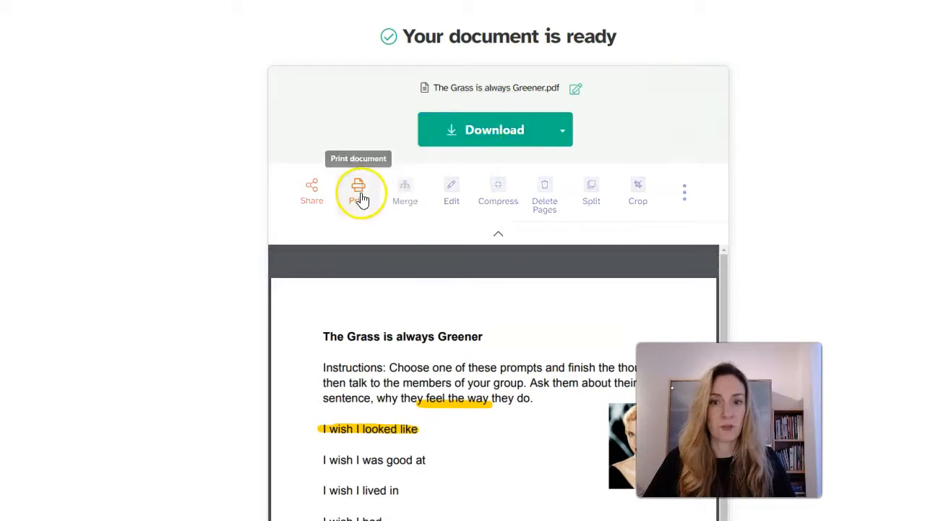
left_click(483, 144)
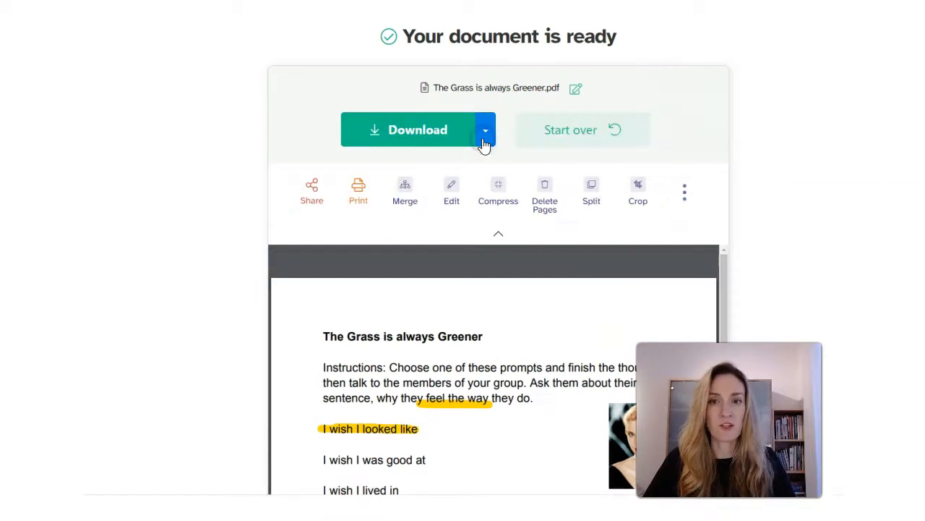